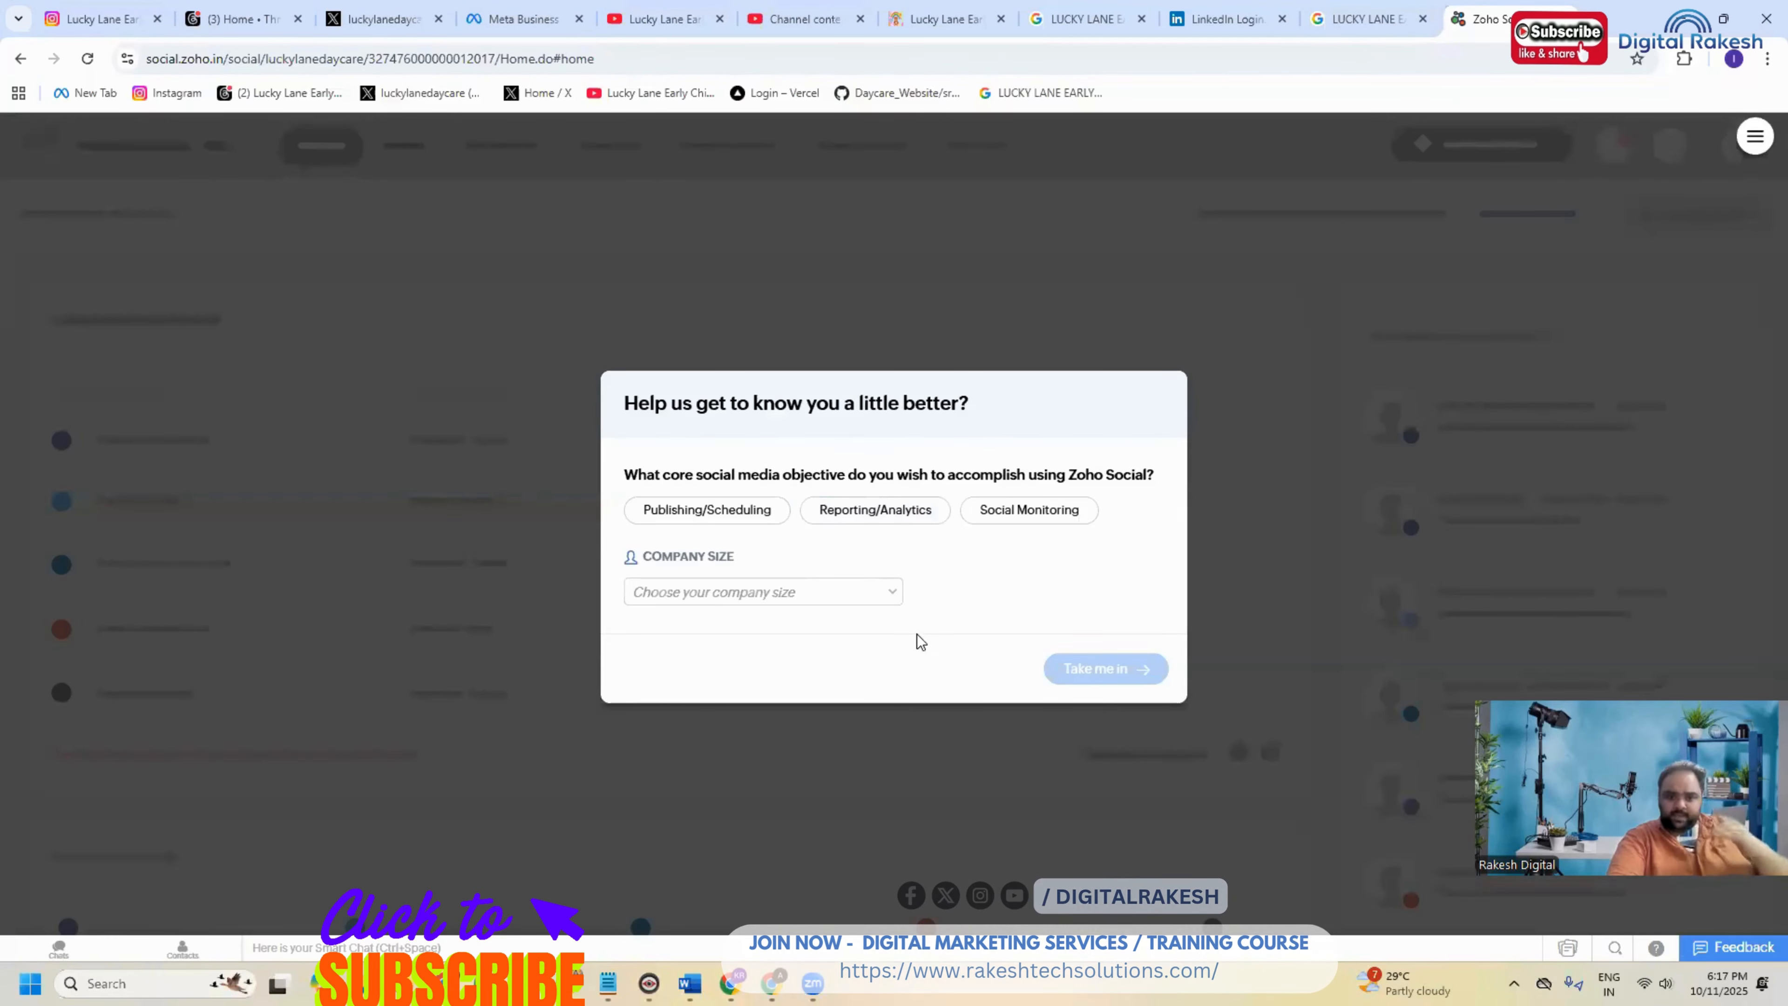
Step: Complete the introductory questionnaire with a company size of 0-10 employees and allow the site's notifications
click(808, 595)
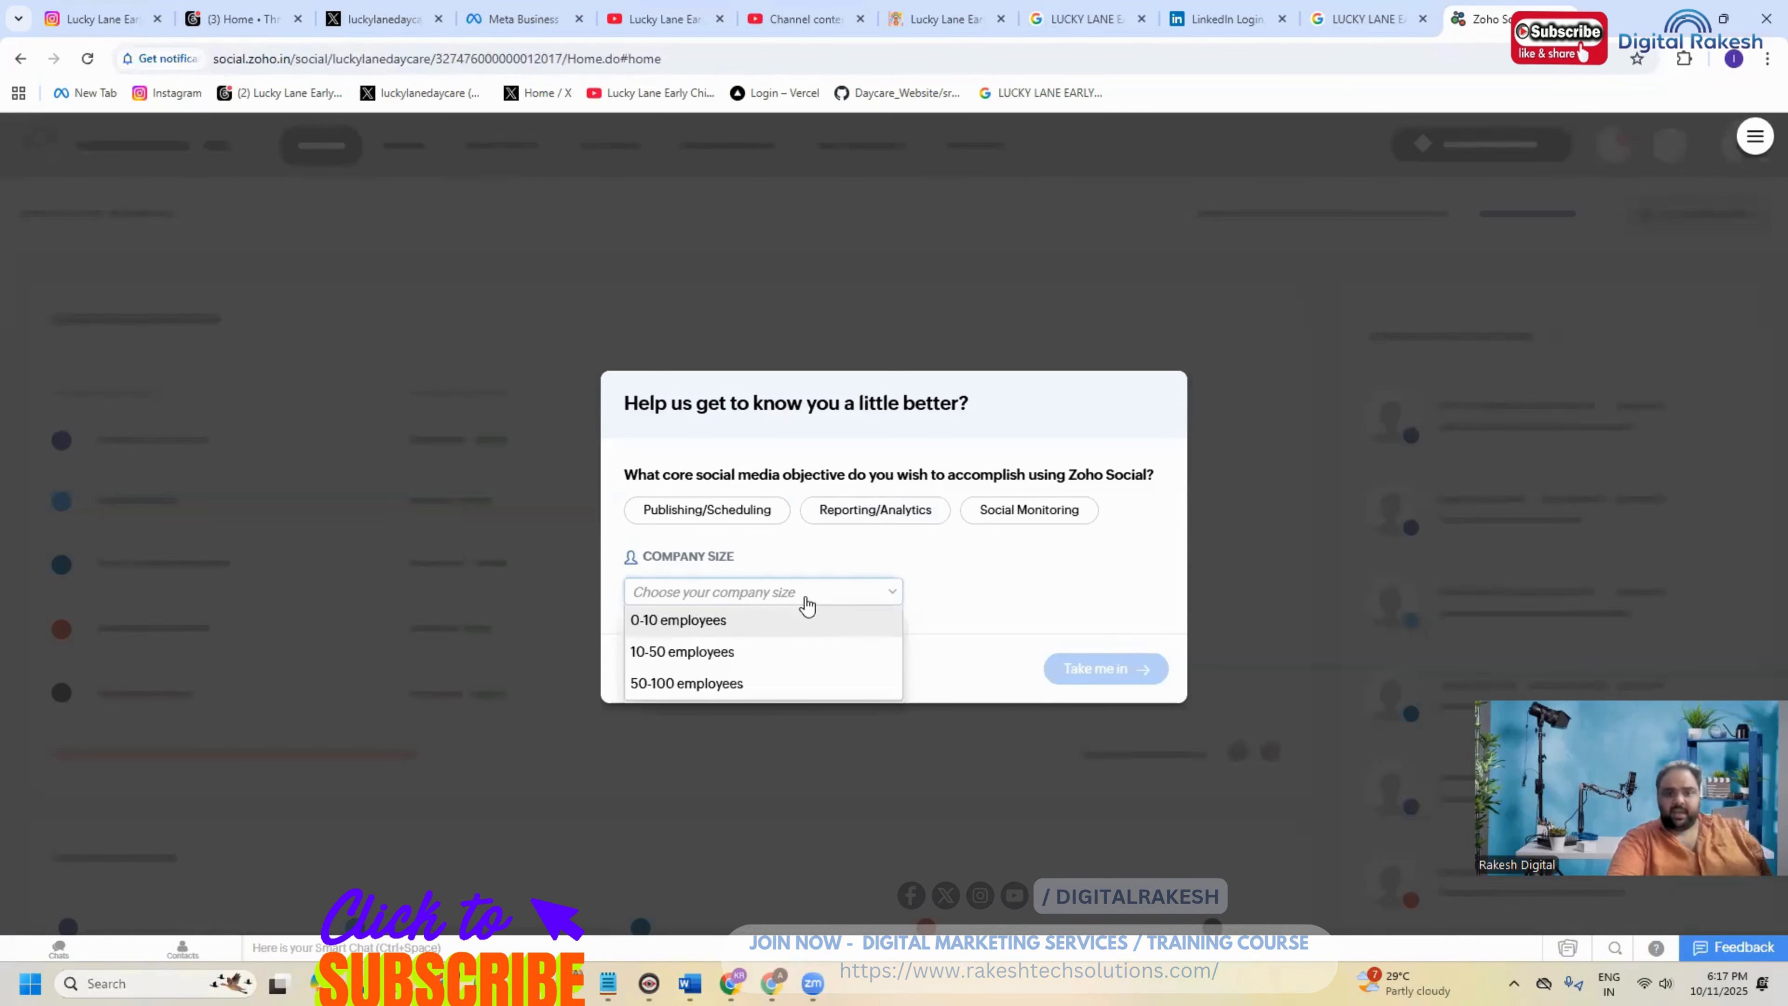
click(732, 620)
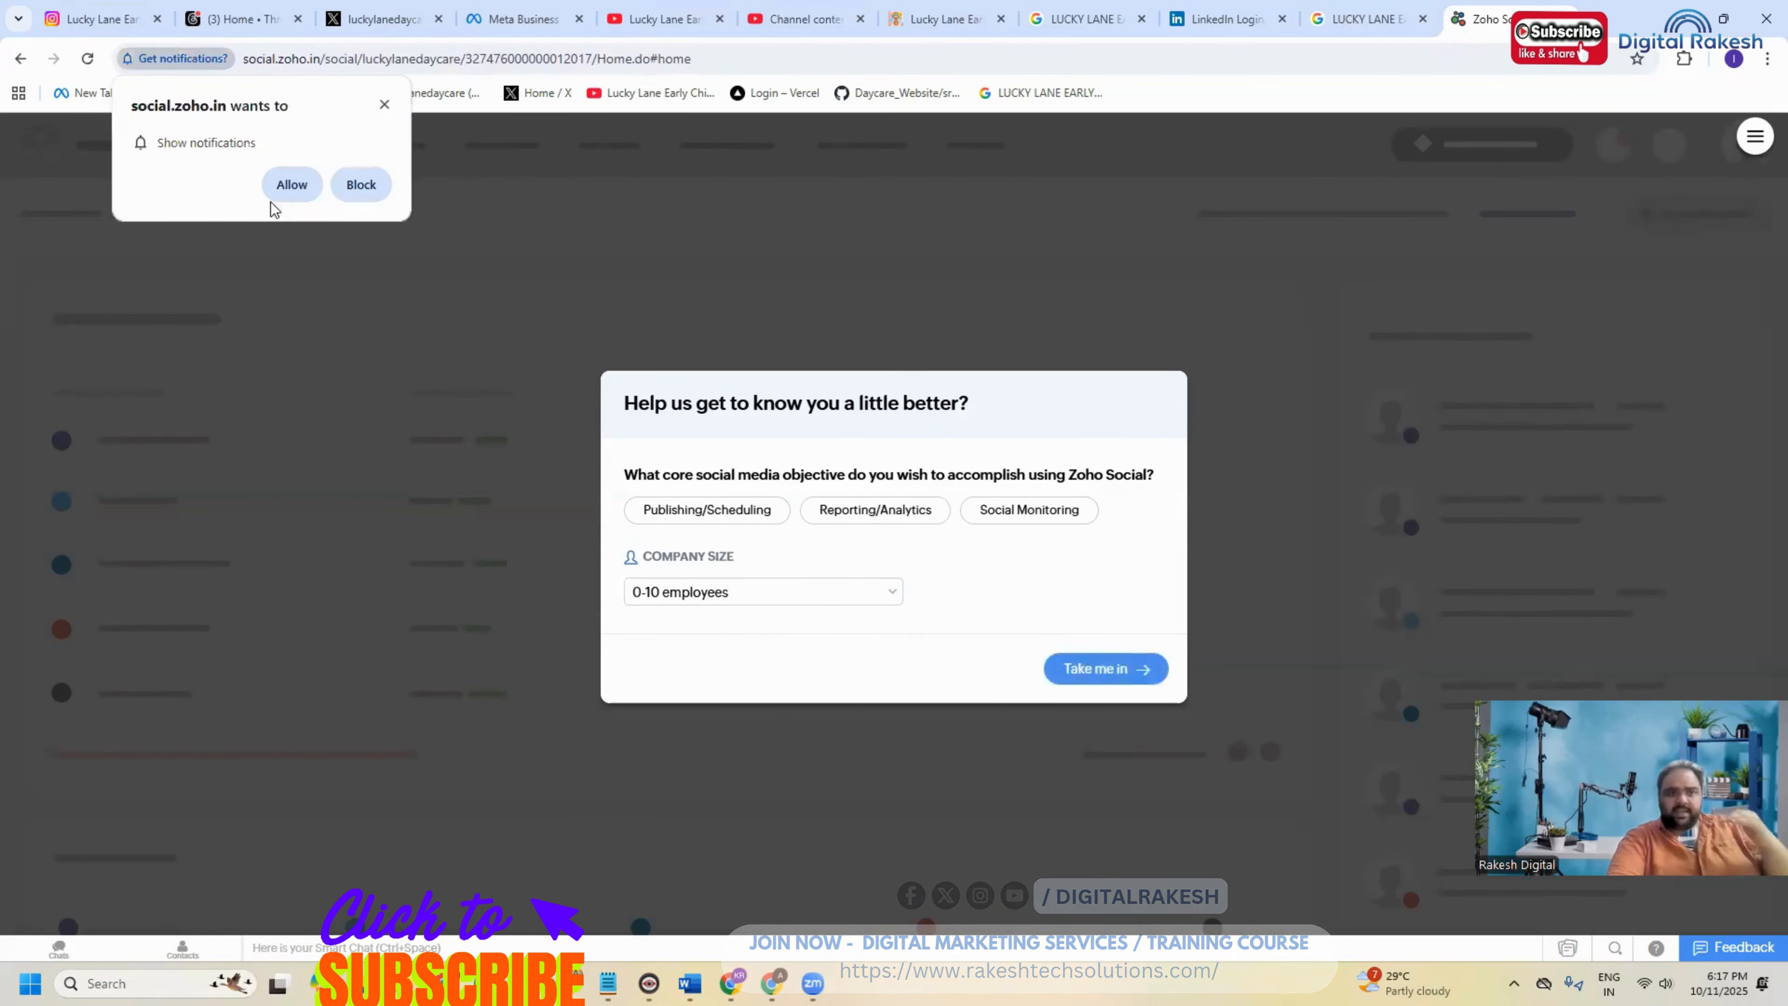
click(289, 185)
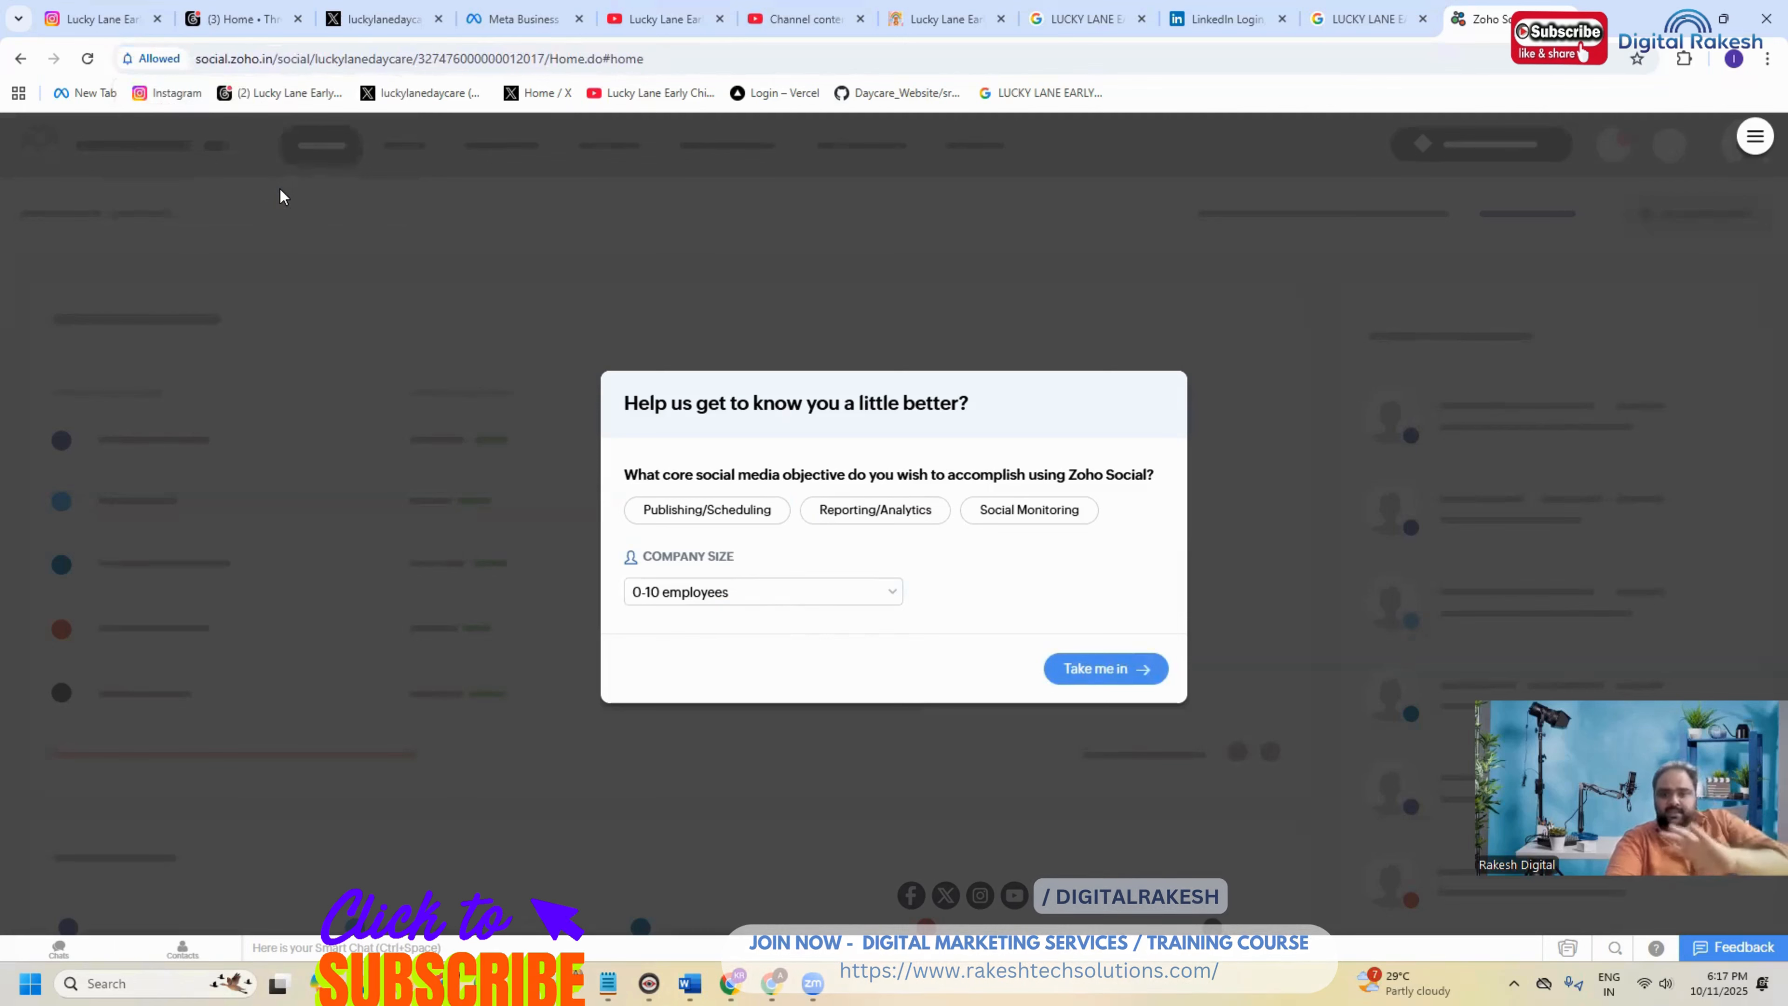
click(1147, 675)
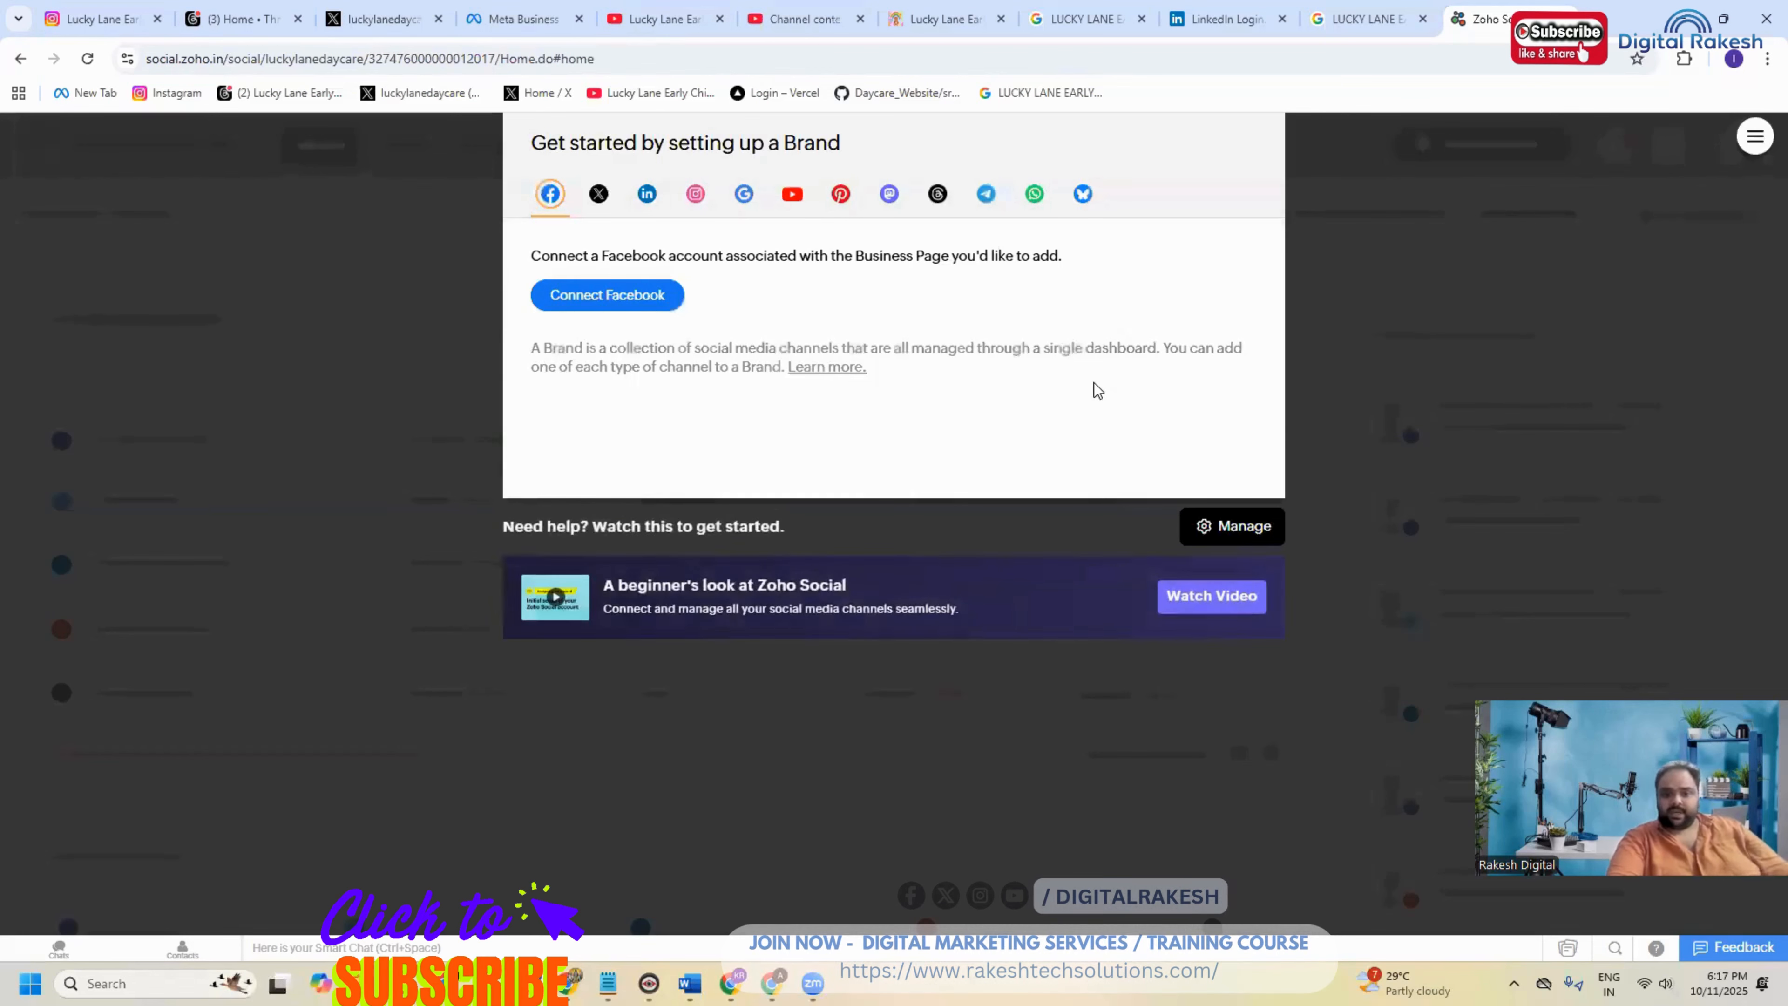
Step: Try to connect a Facebook account to the brand, then return to the brand setup without logging in
click(596, 203)
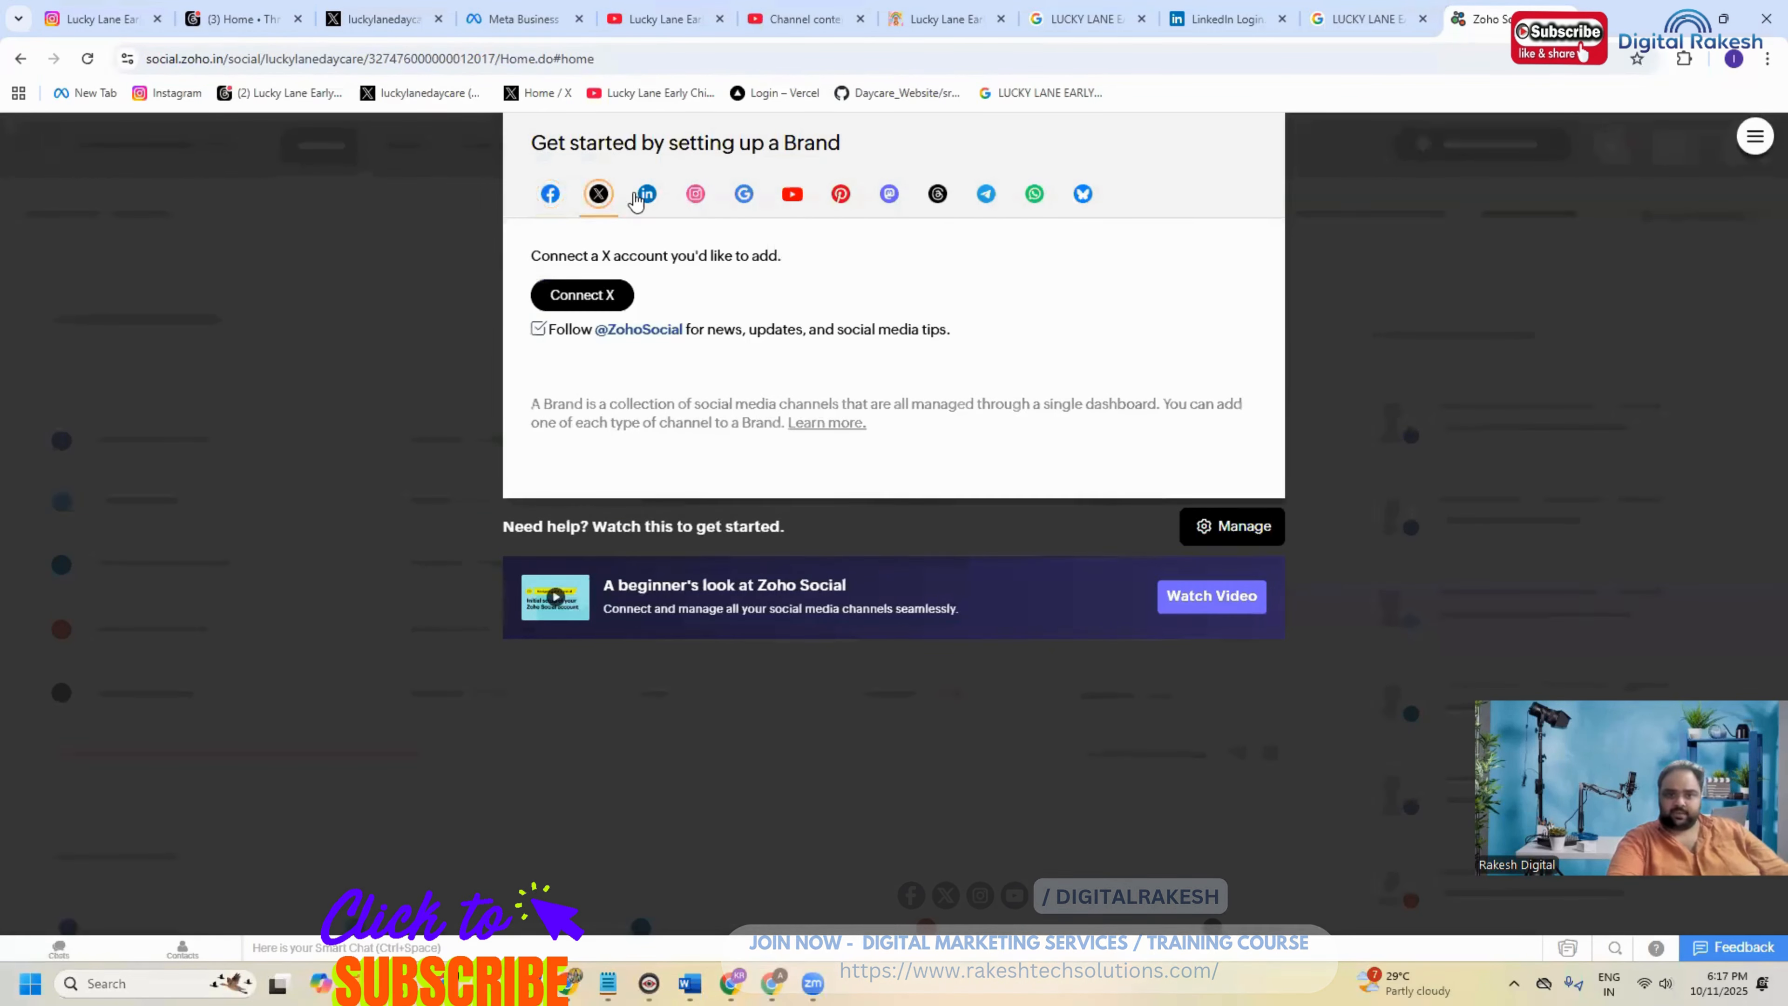
click(560, 199)
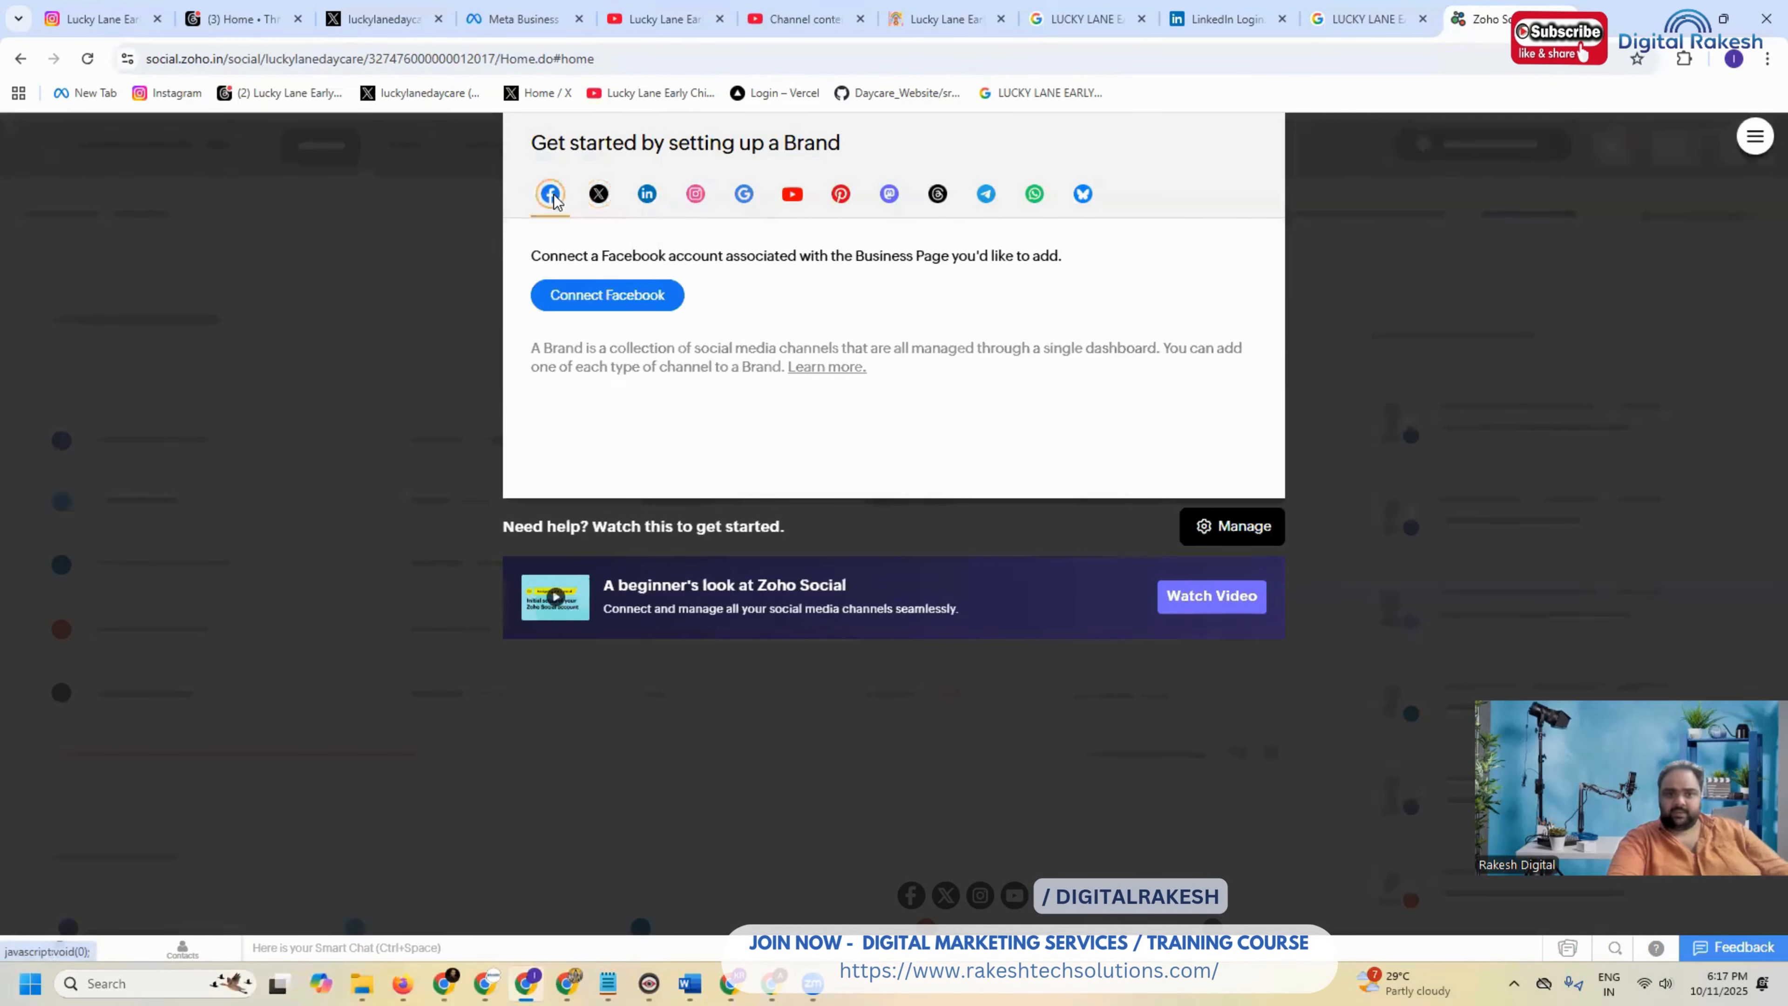
click(571, 292)
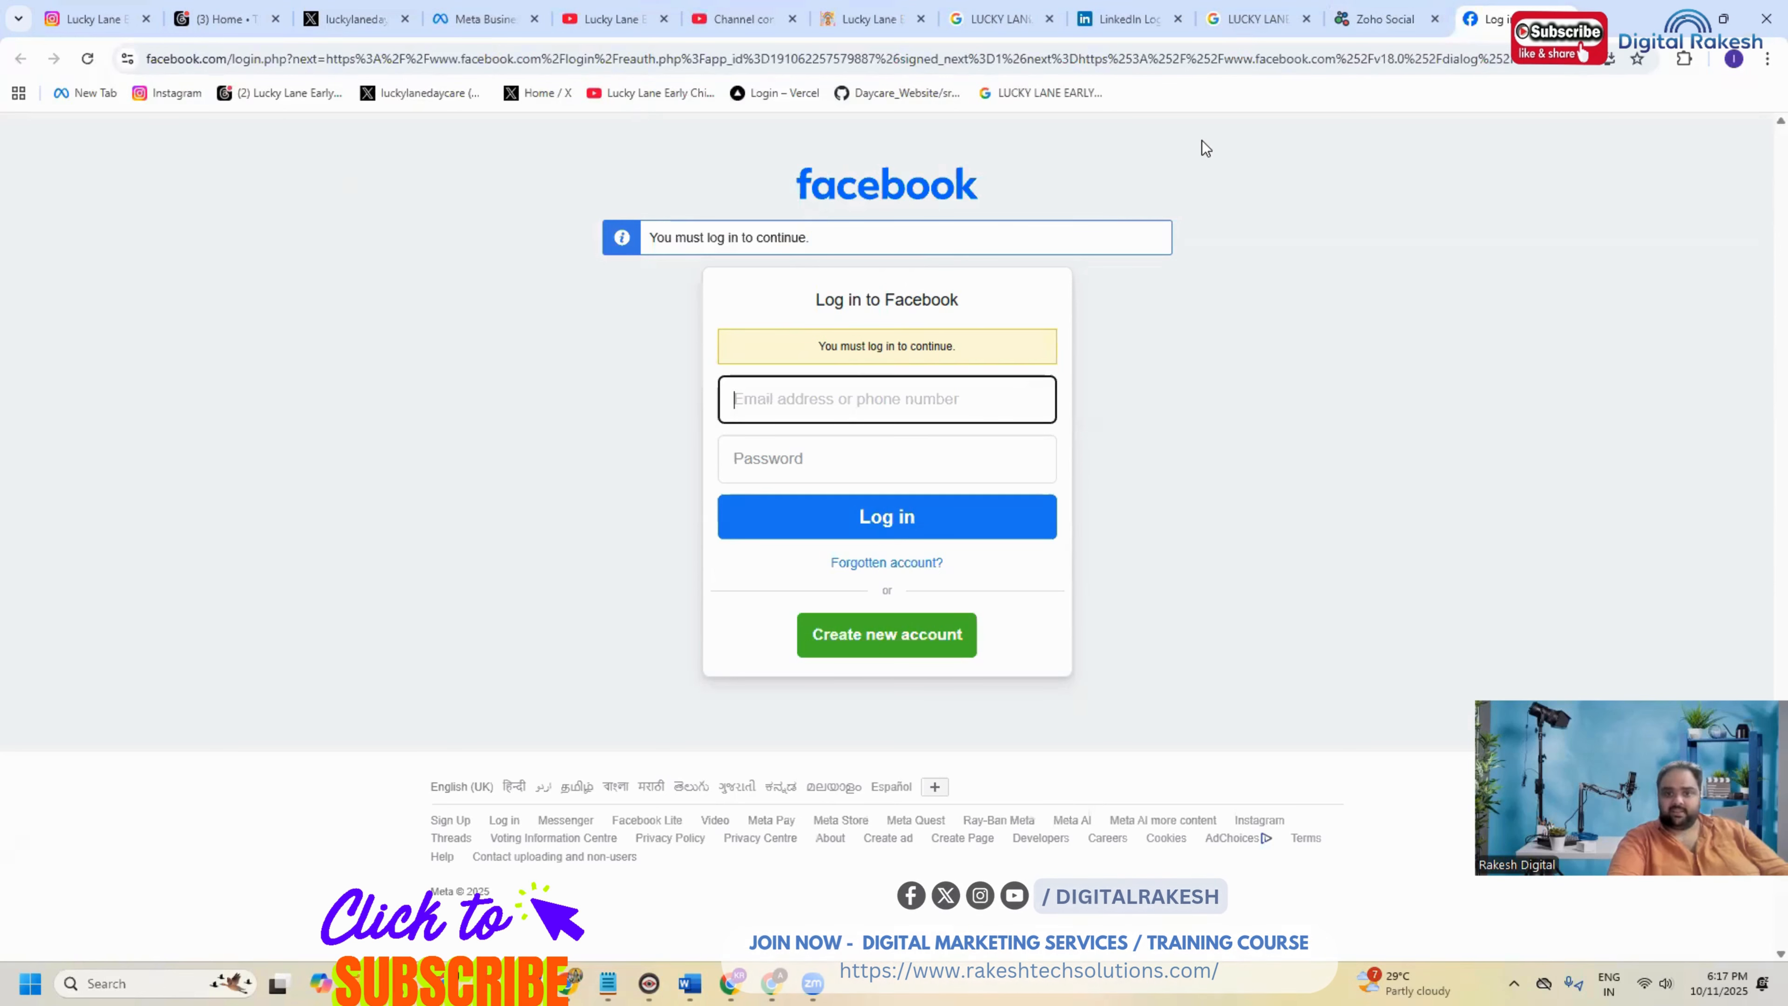
click(842, 392)
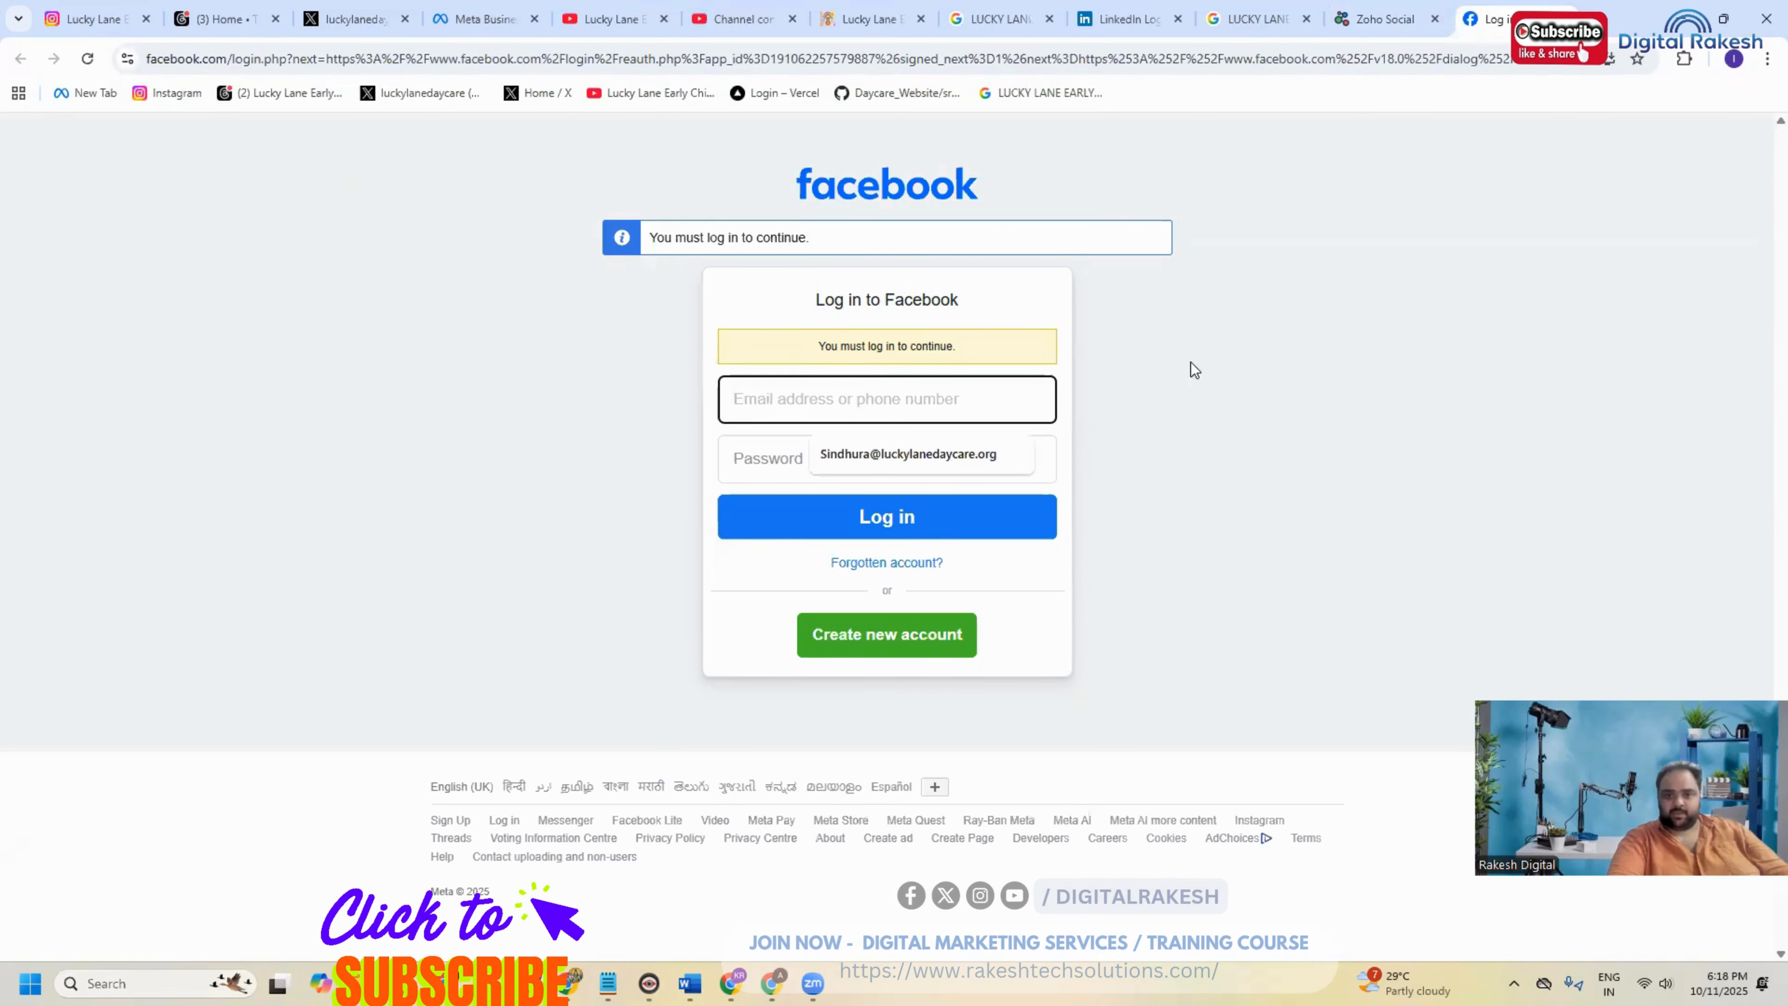
click(1228, 348)
click(1374, 4)
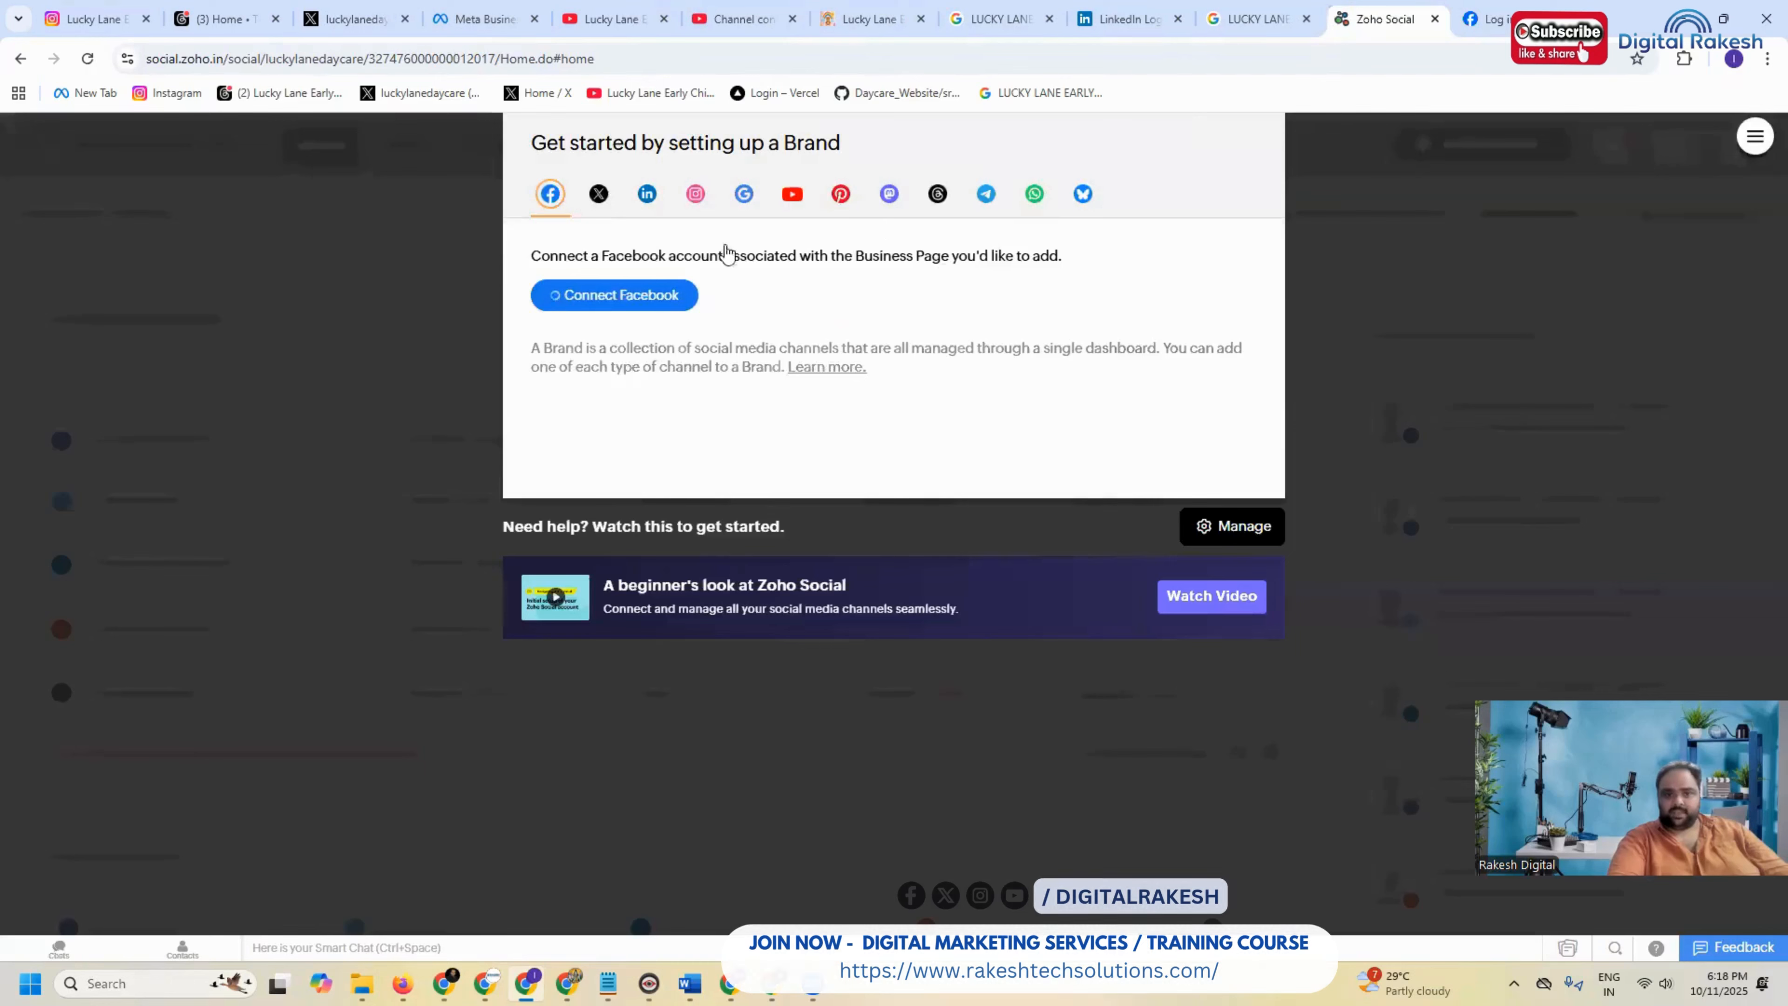
Step: Connect the X account to the brand and authorize Zoho Social to access it
click(598, 192)
click(583, 295)
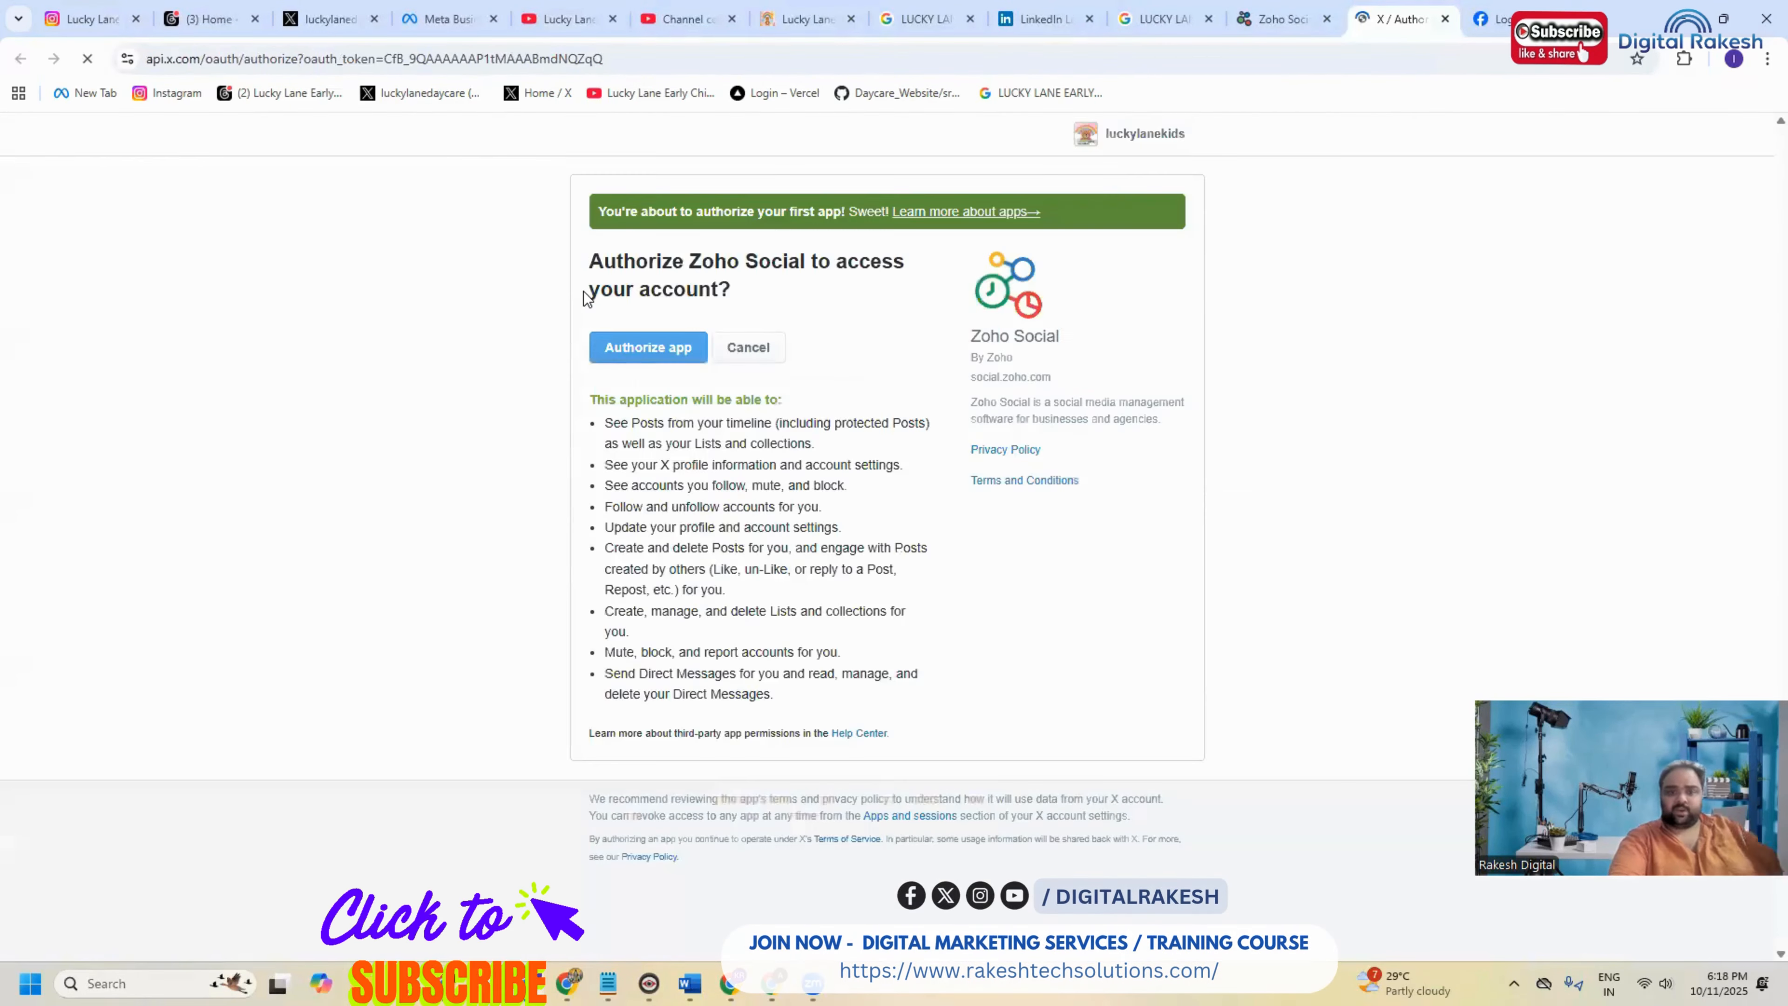
click(623, 352)
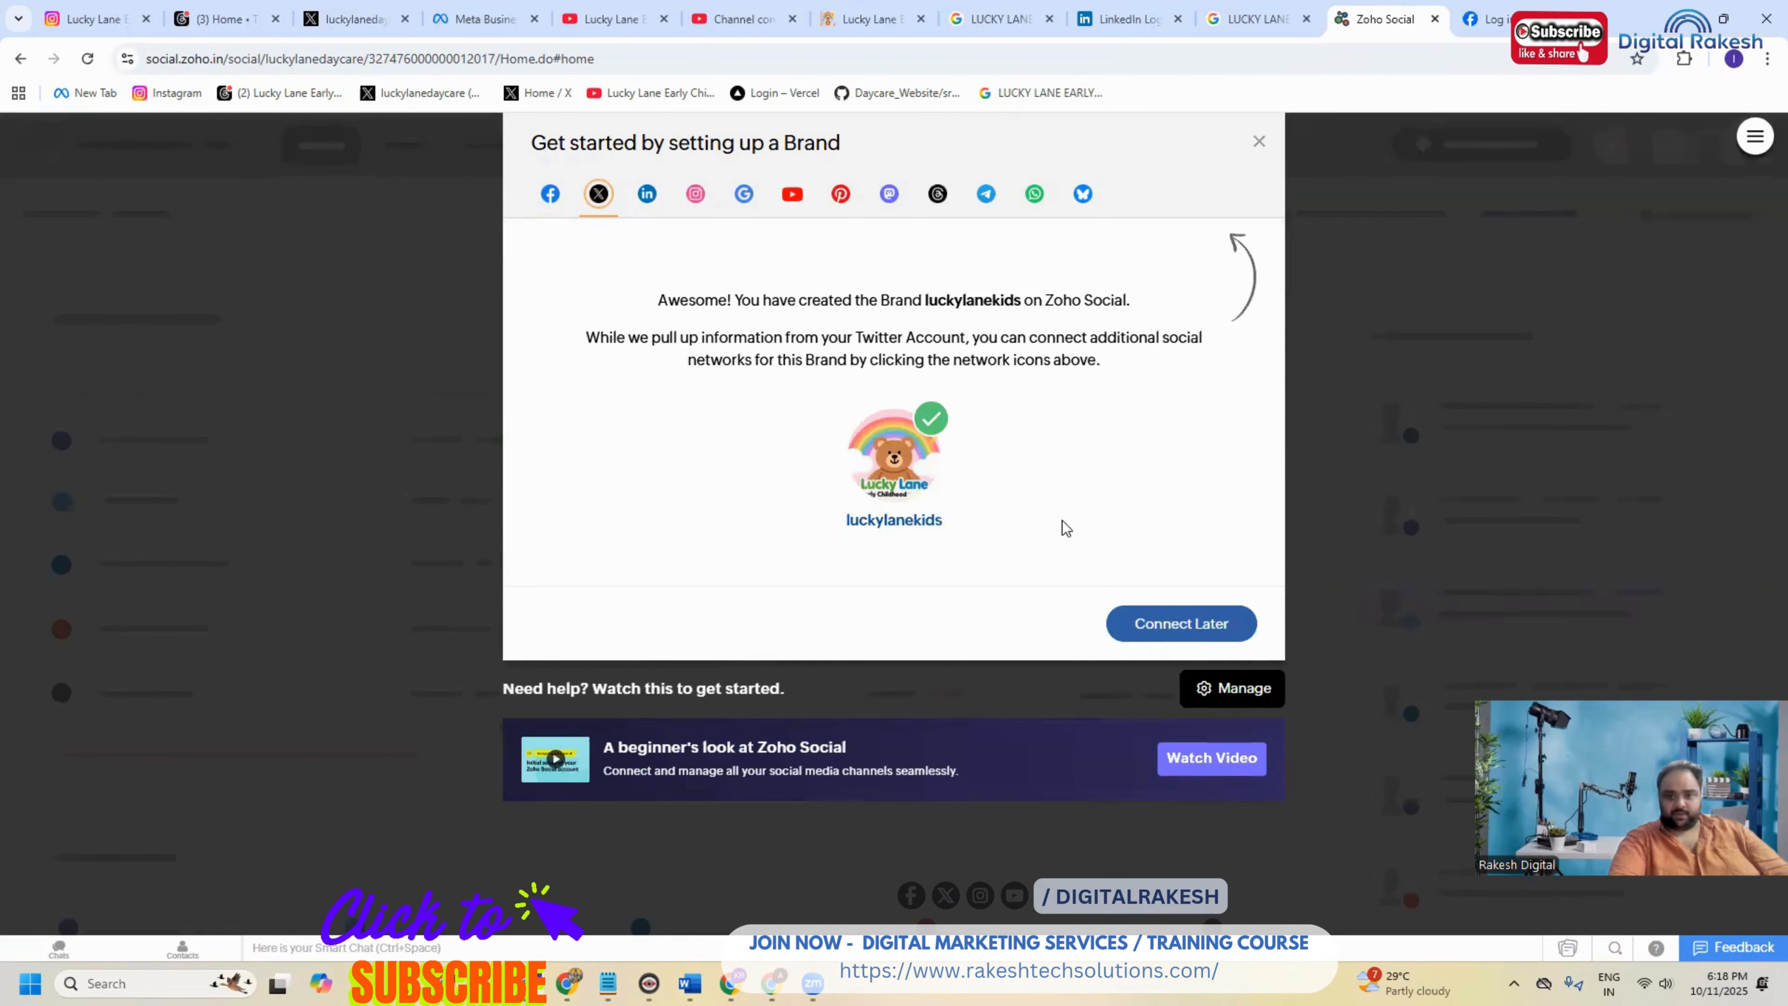
Step: Connect the Instagram professional account to the brand via Instagram login and allow all requested permissions
click(648, 199)
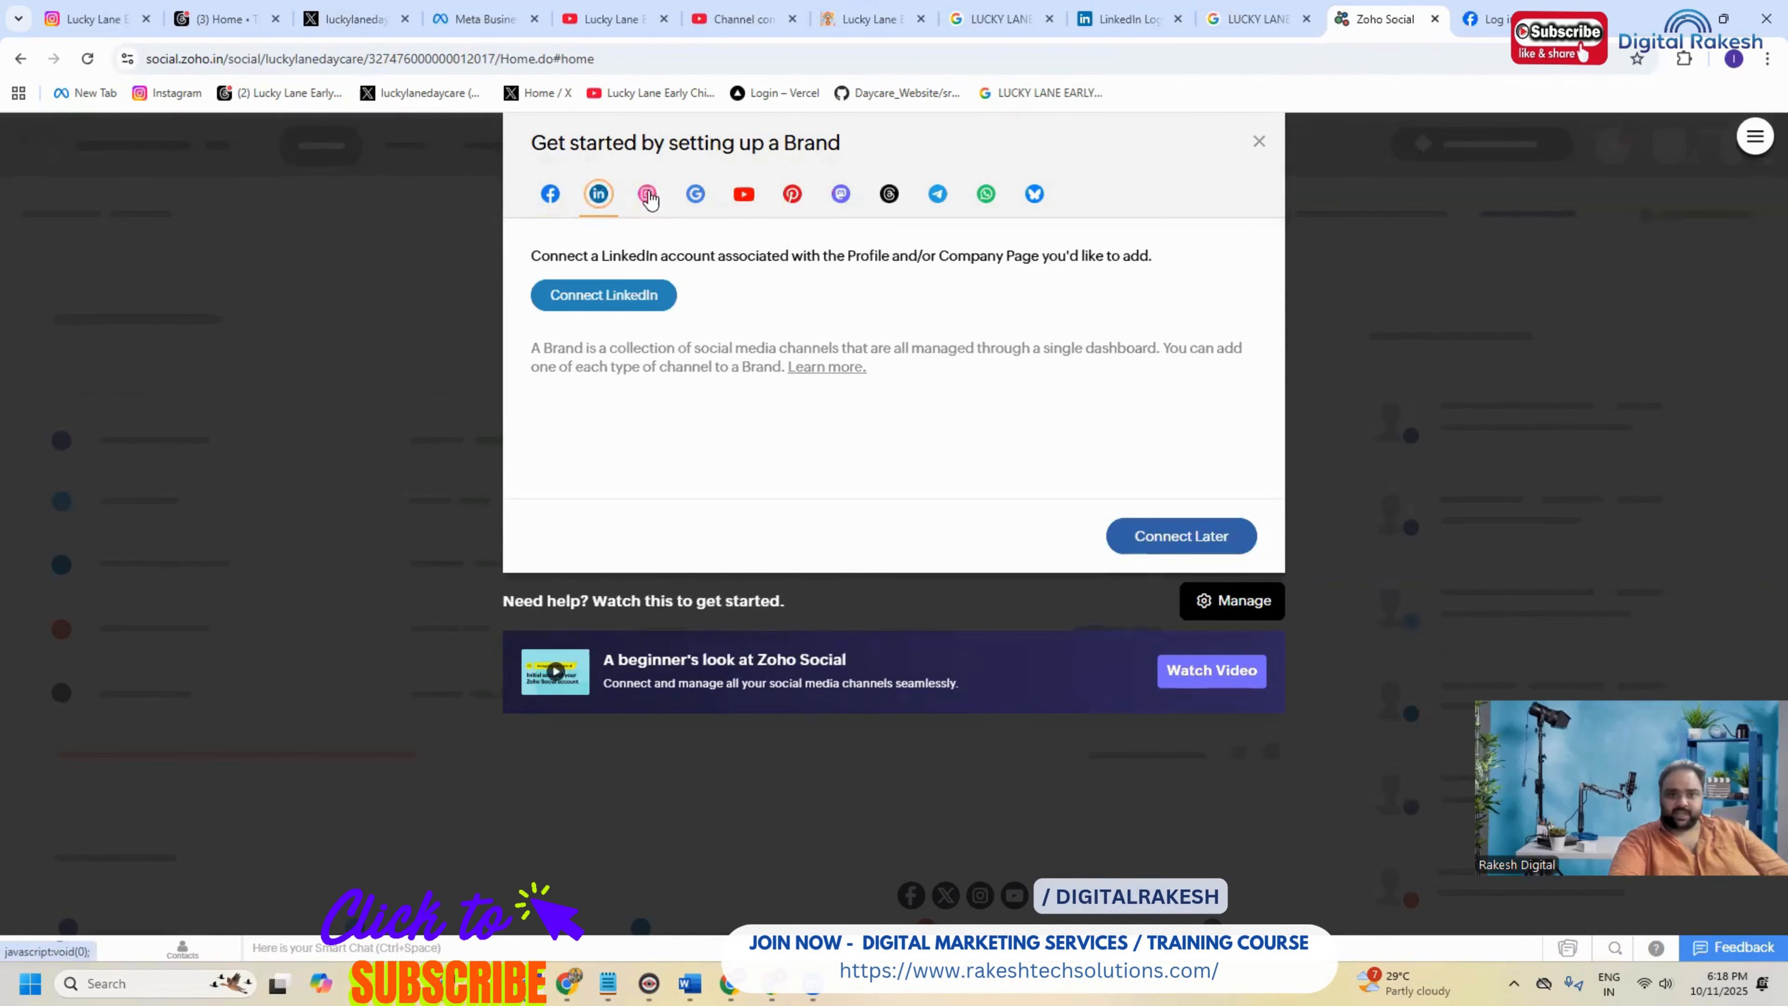
click(650, 196)
click(623, 298)
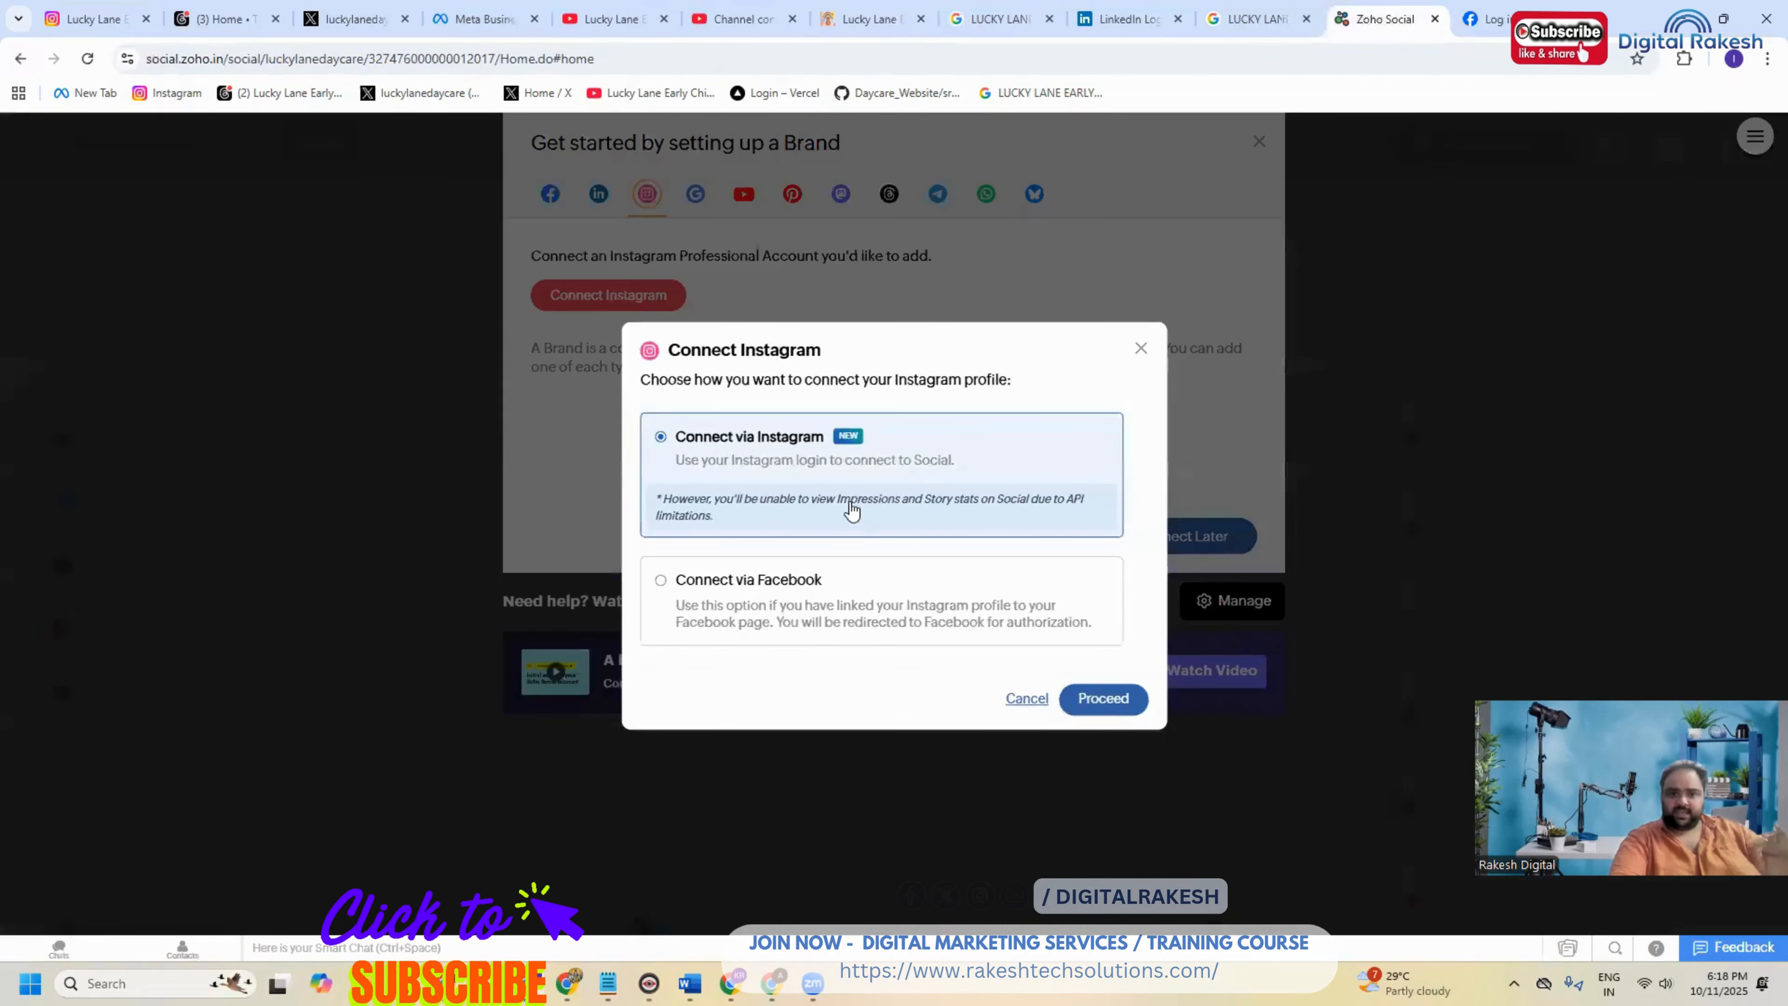
click(1109, 697)
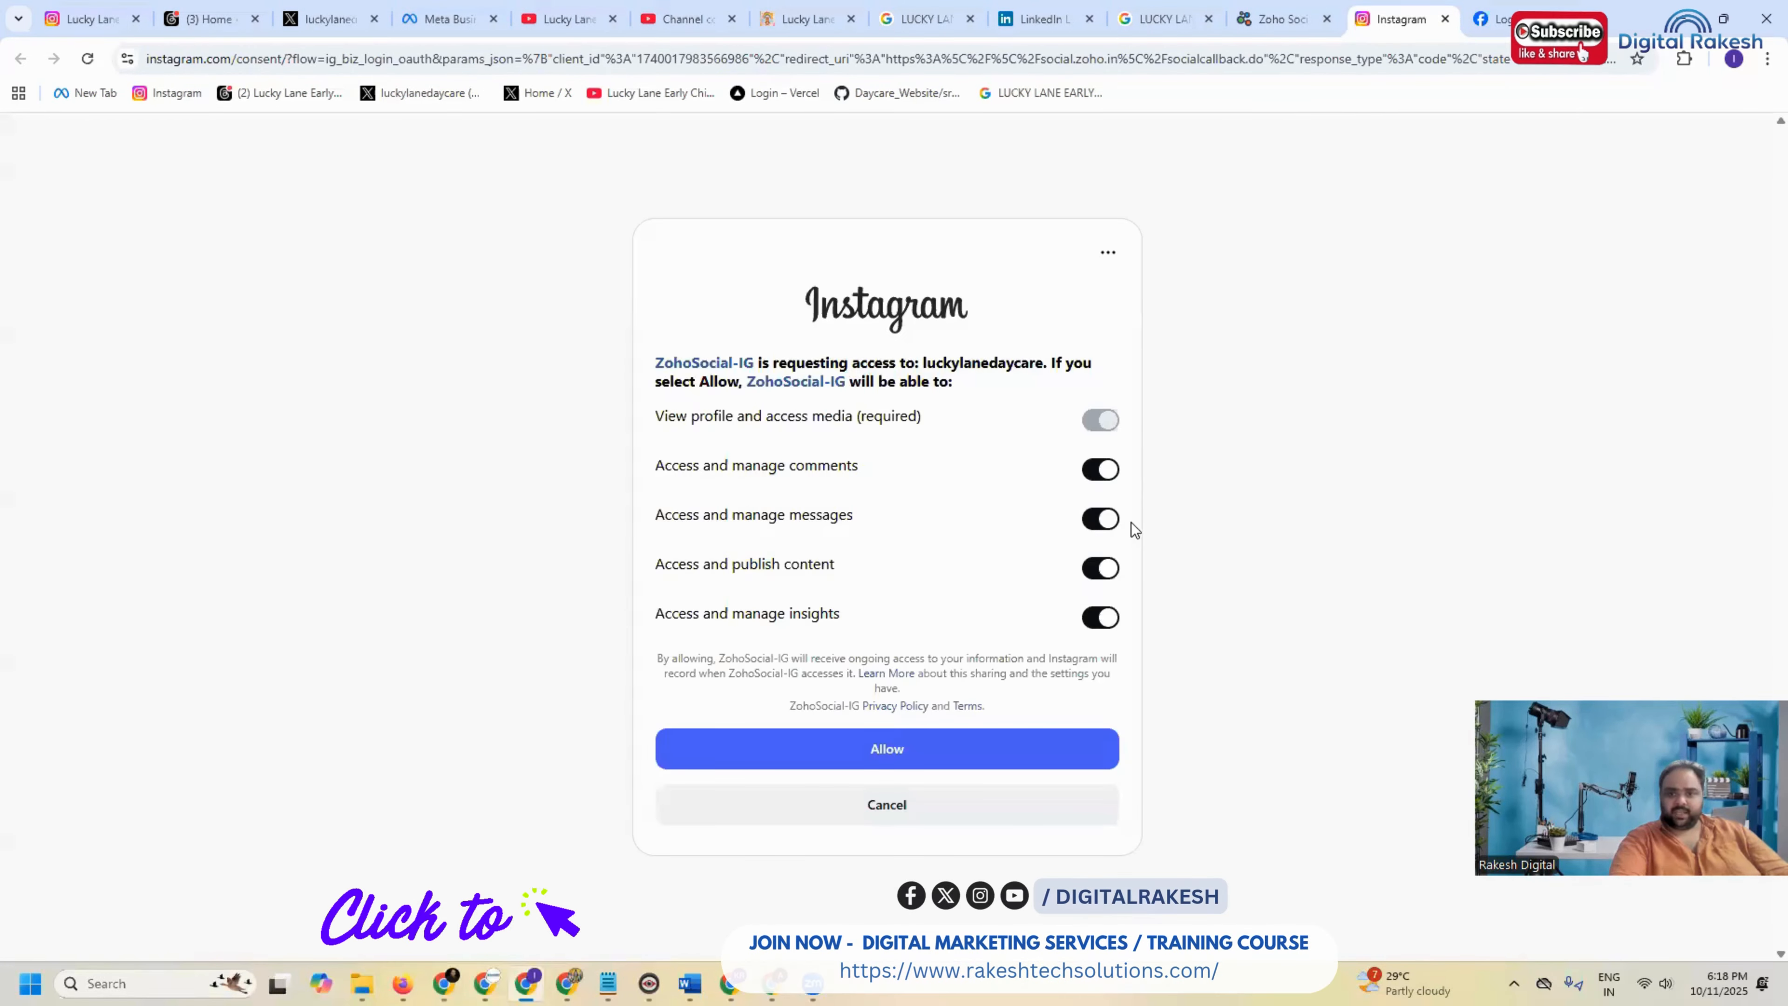
click(1006, 739)
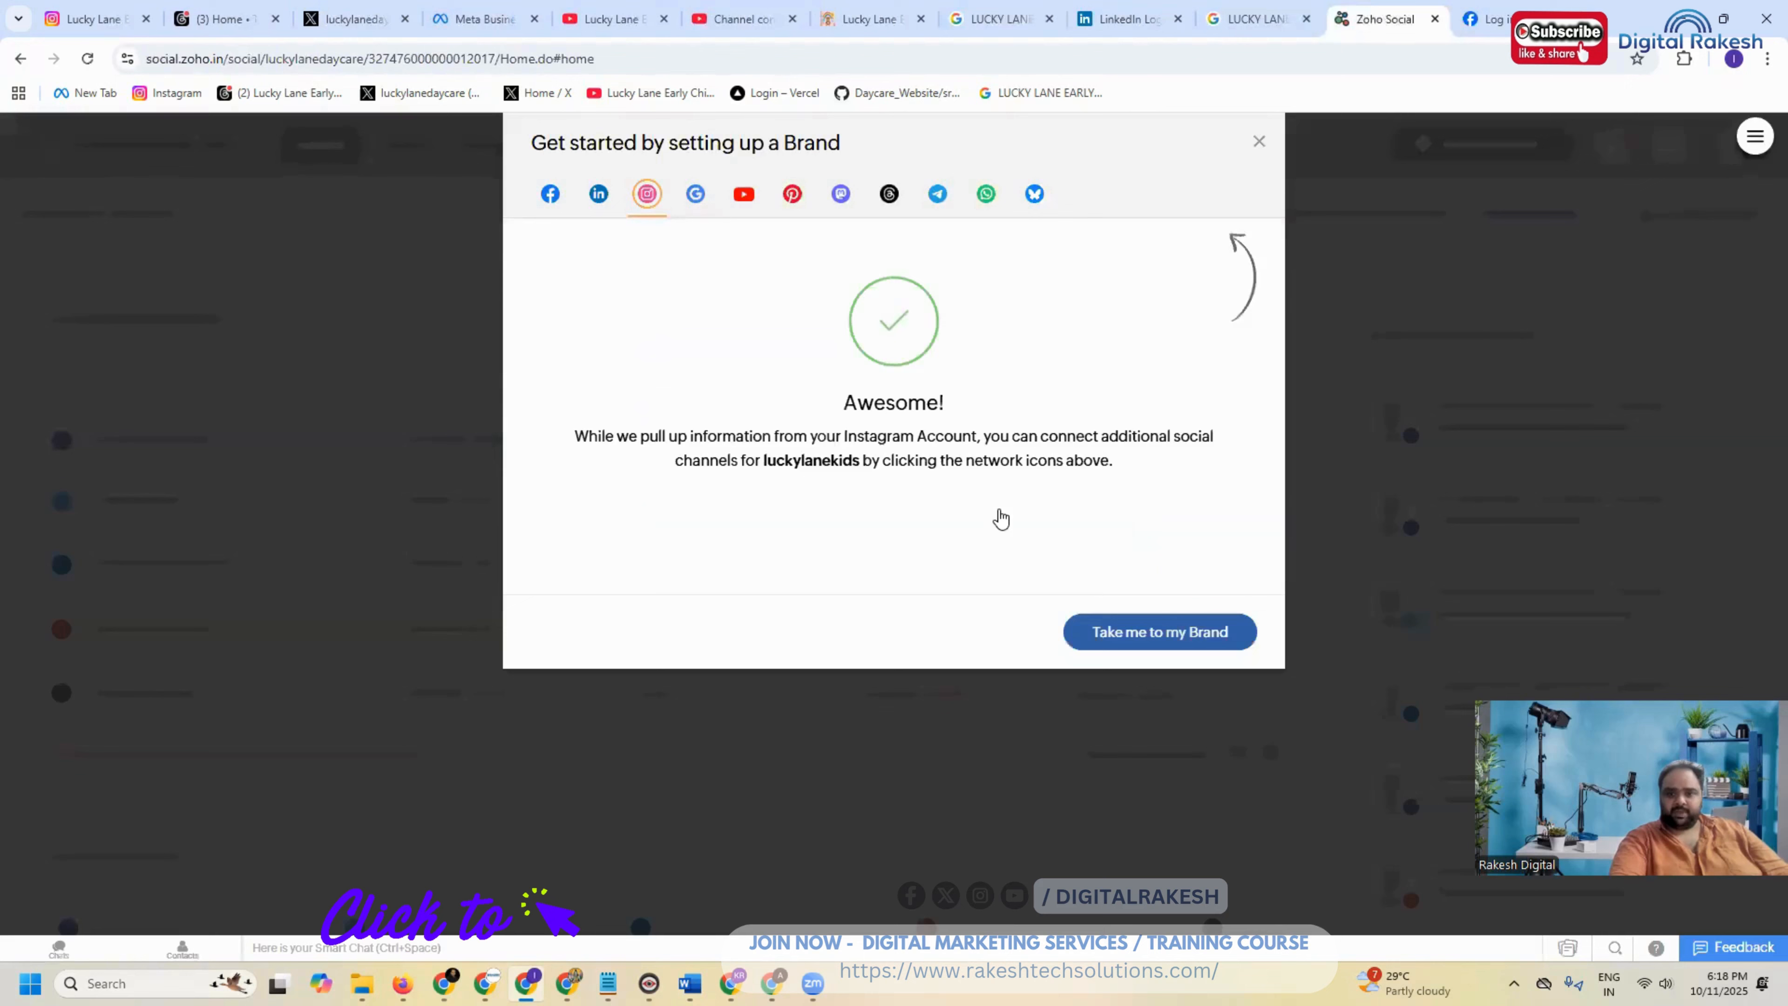
Step: Connect the luckylanedaycare Google Business Profile account and add the LUCKY LANE EARLY CHILDHOOD listing to the brand
click(699, 201)
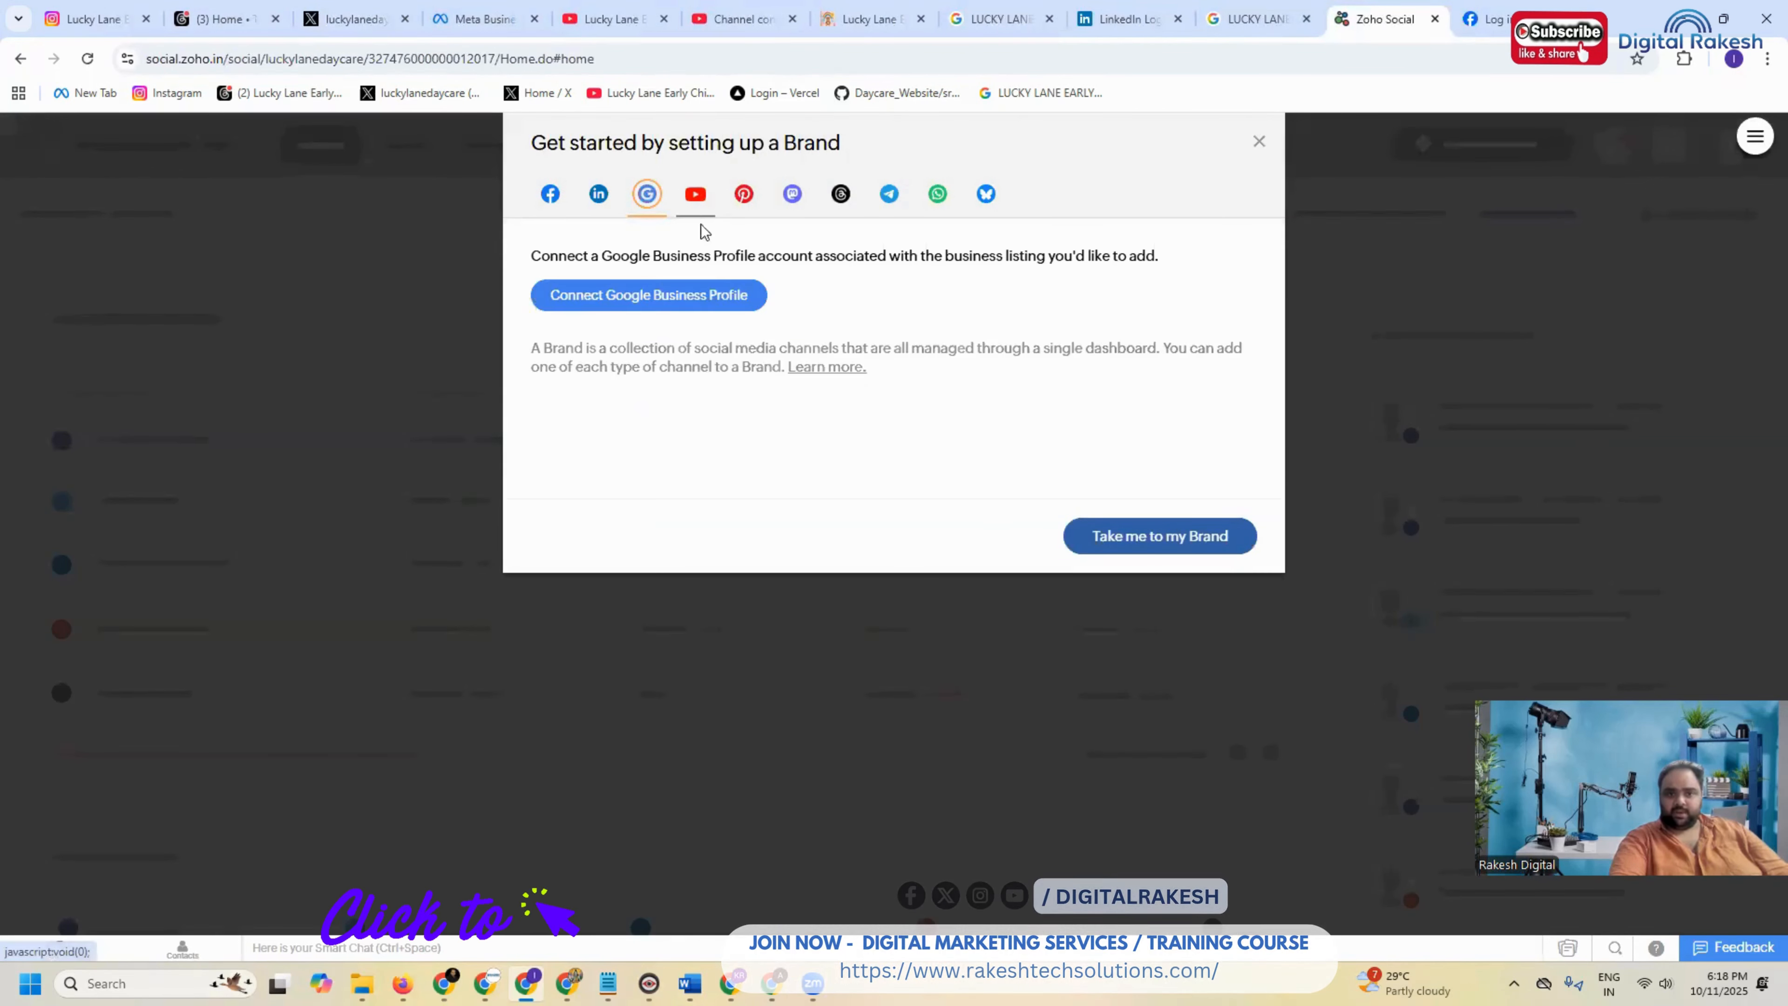
click(687, 287)
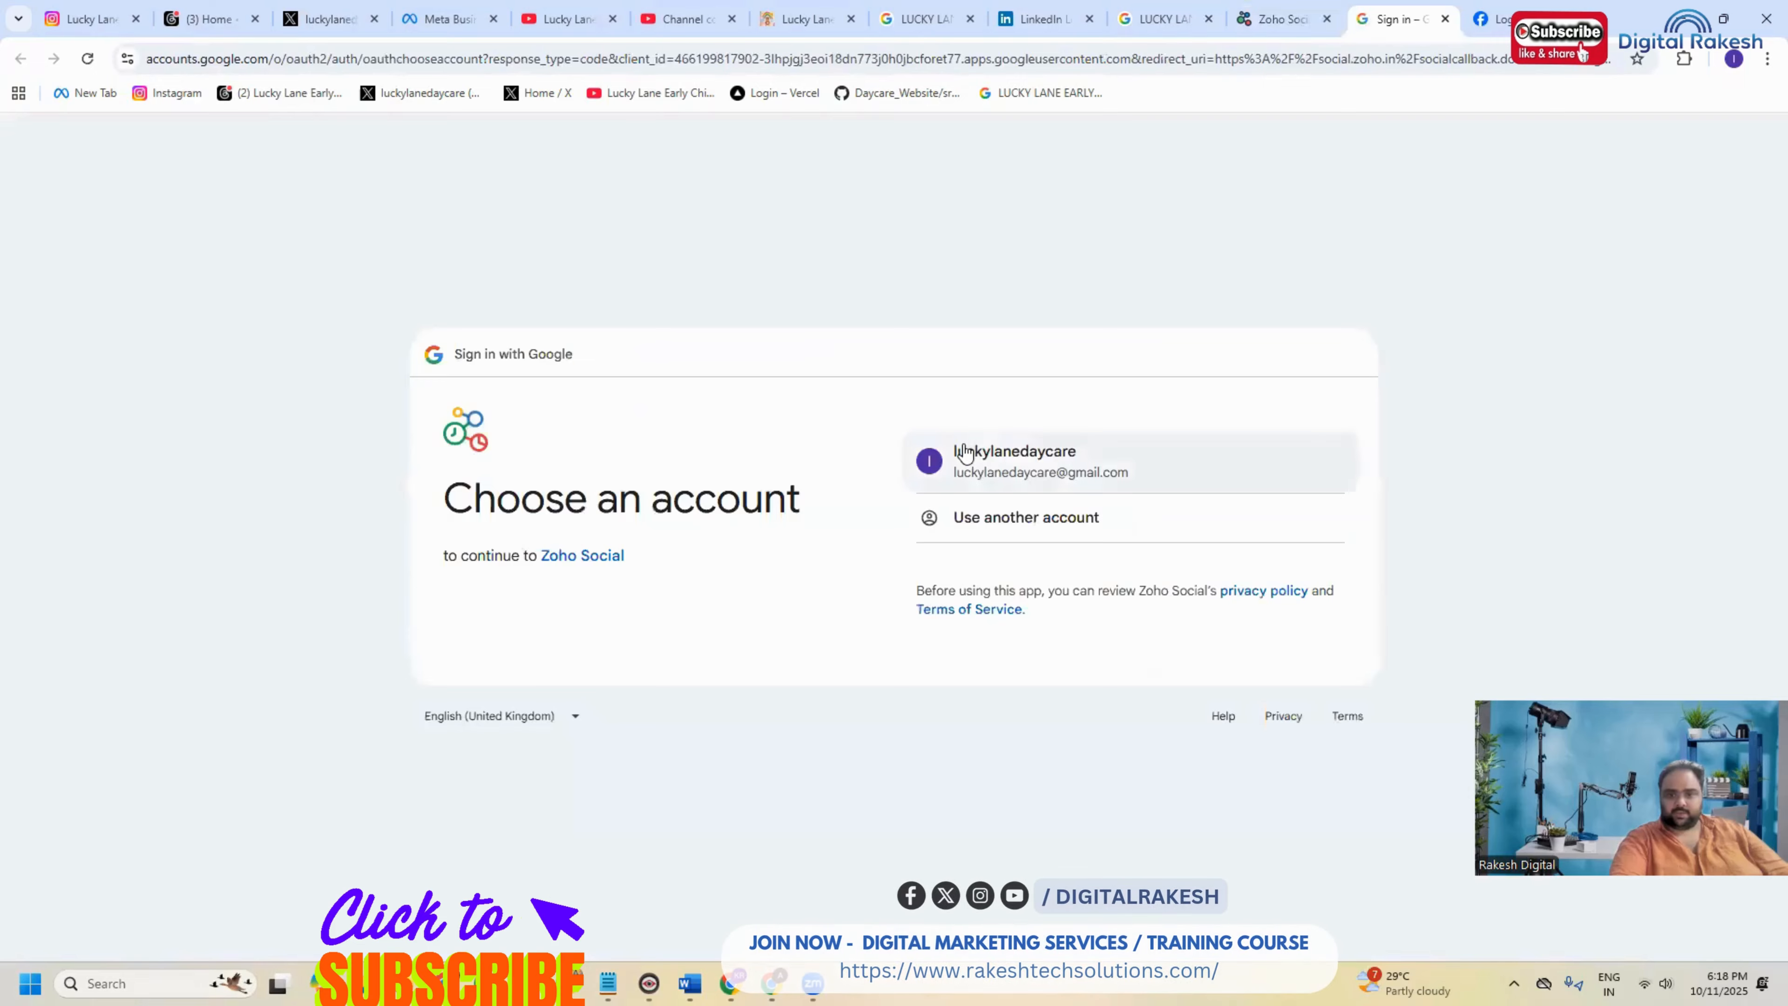
click(964, 453)
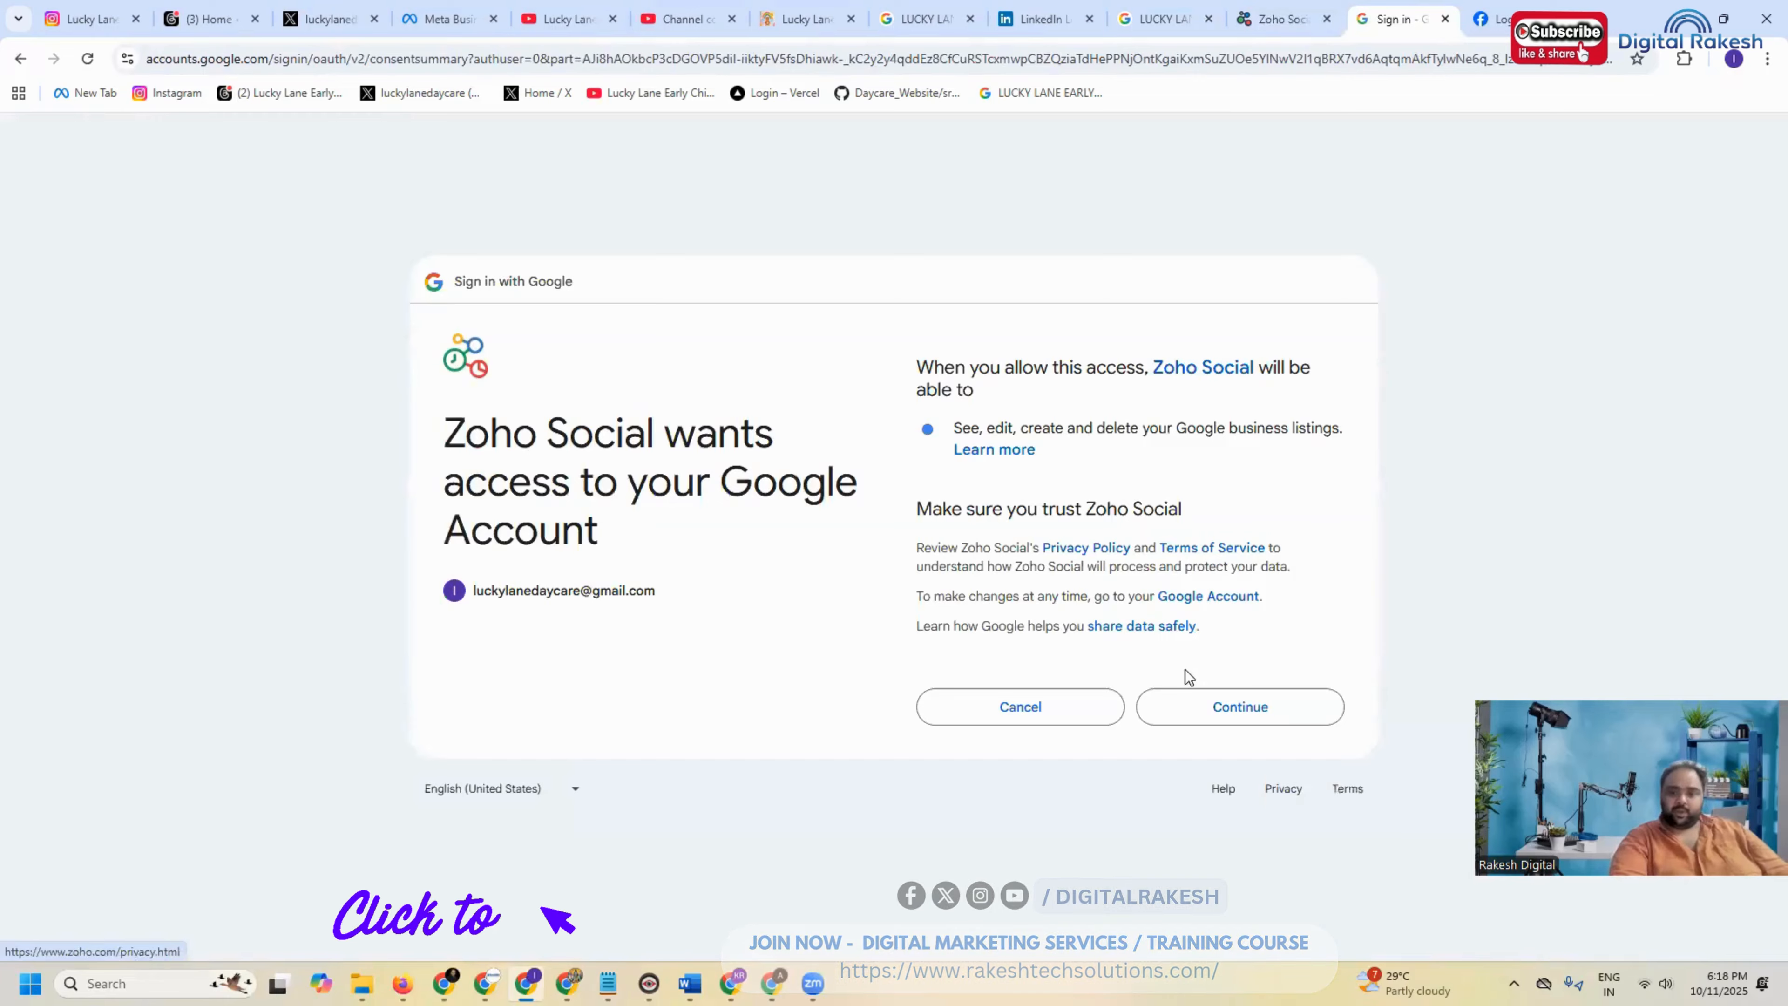
click(1191, 703)
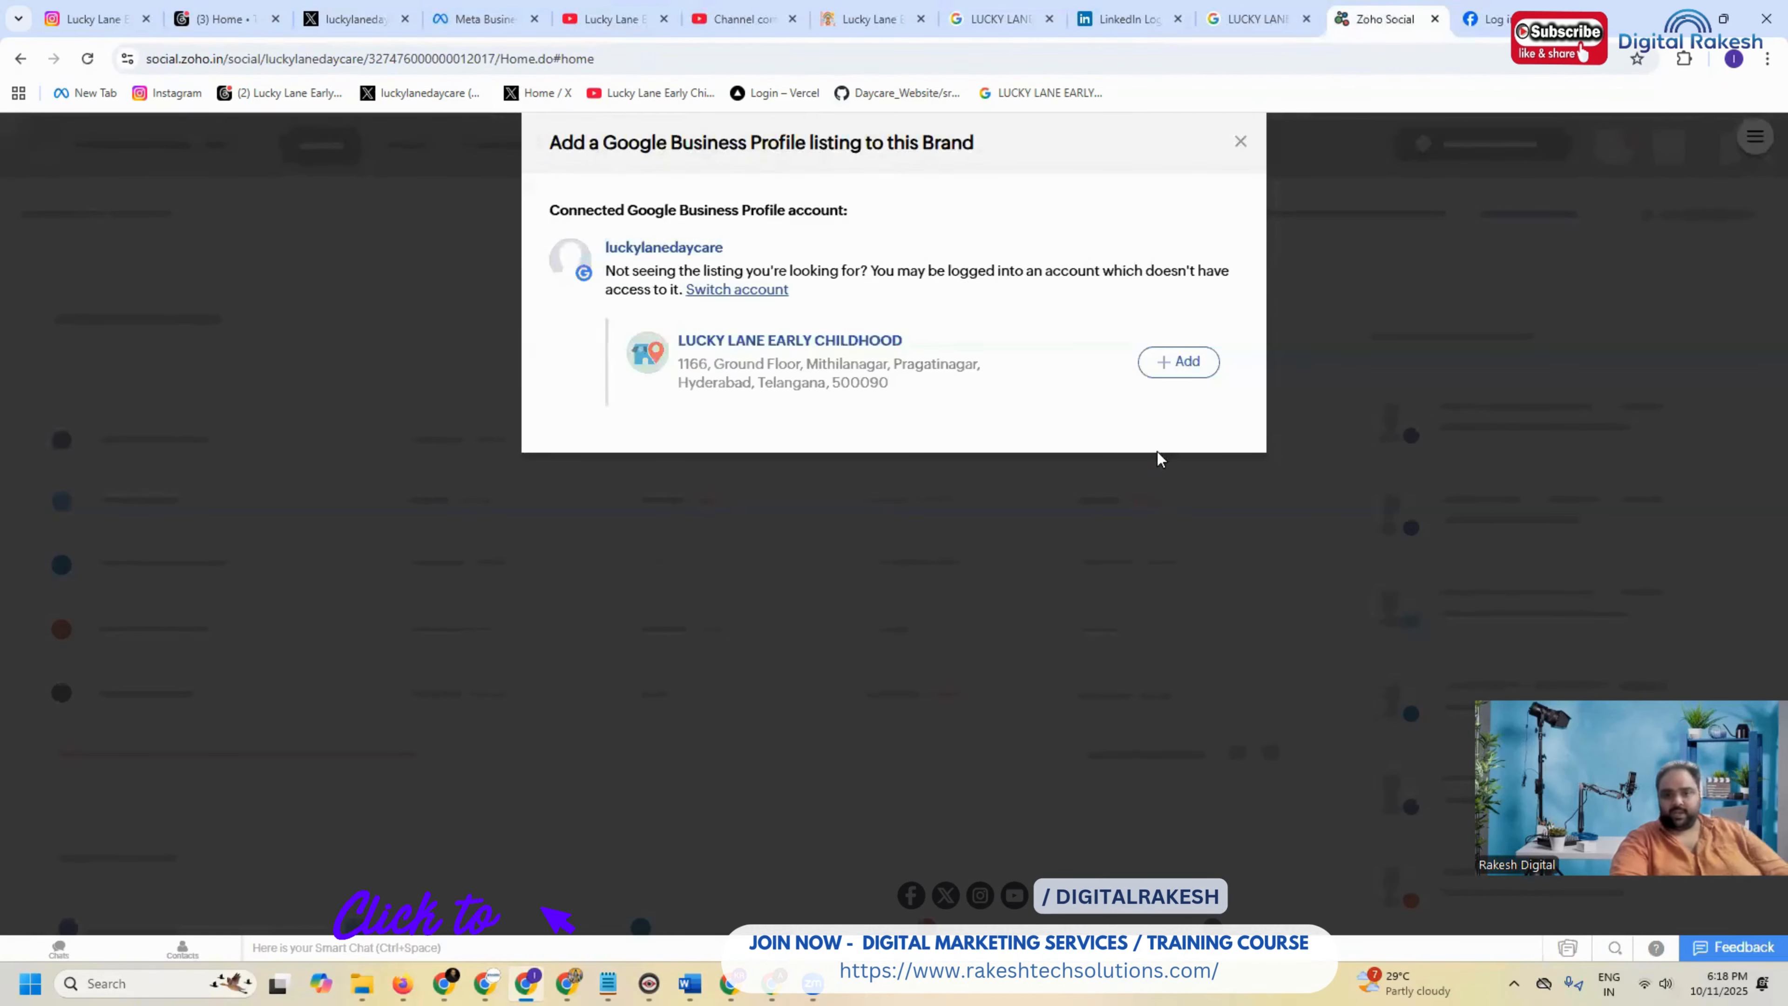
click(1178, 361)
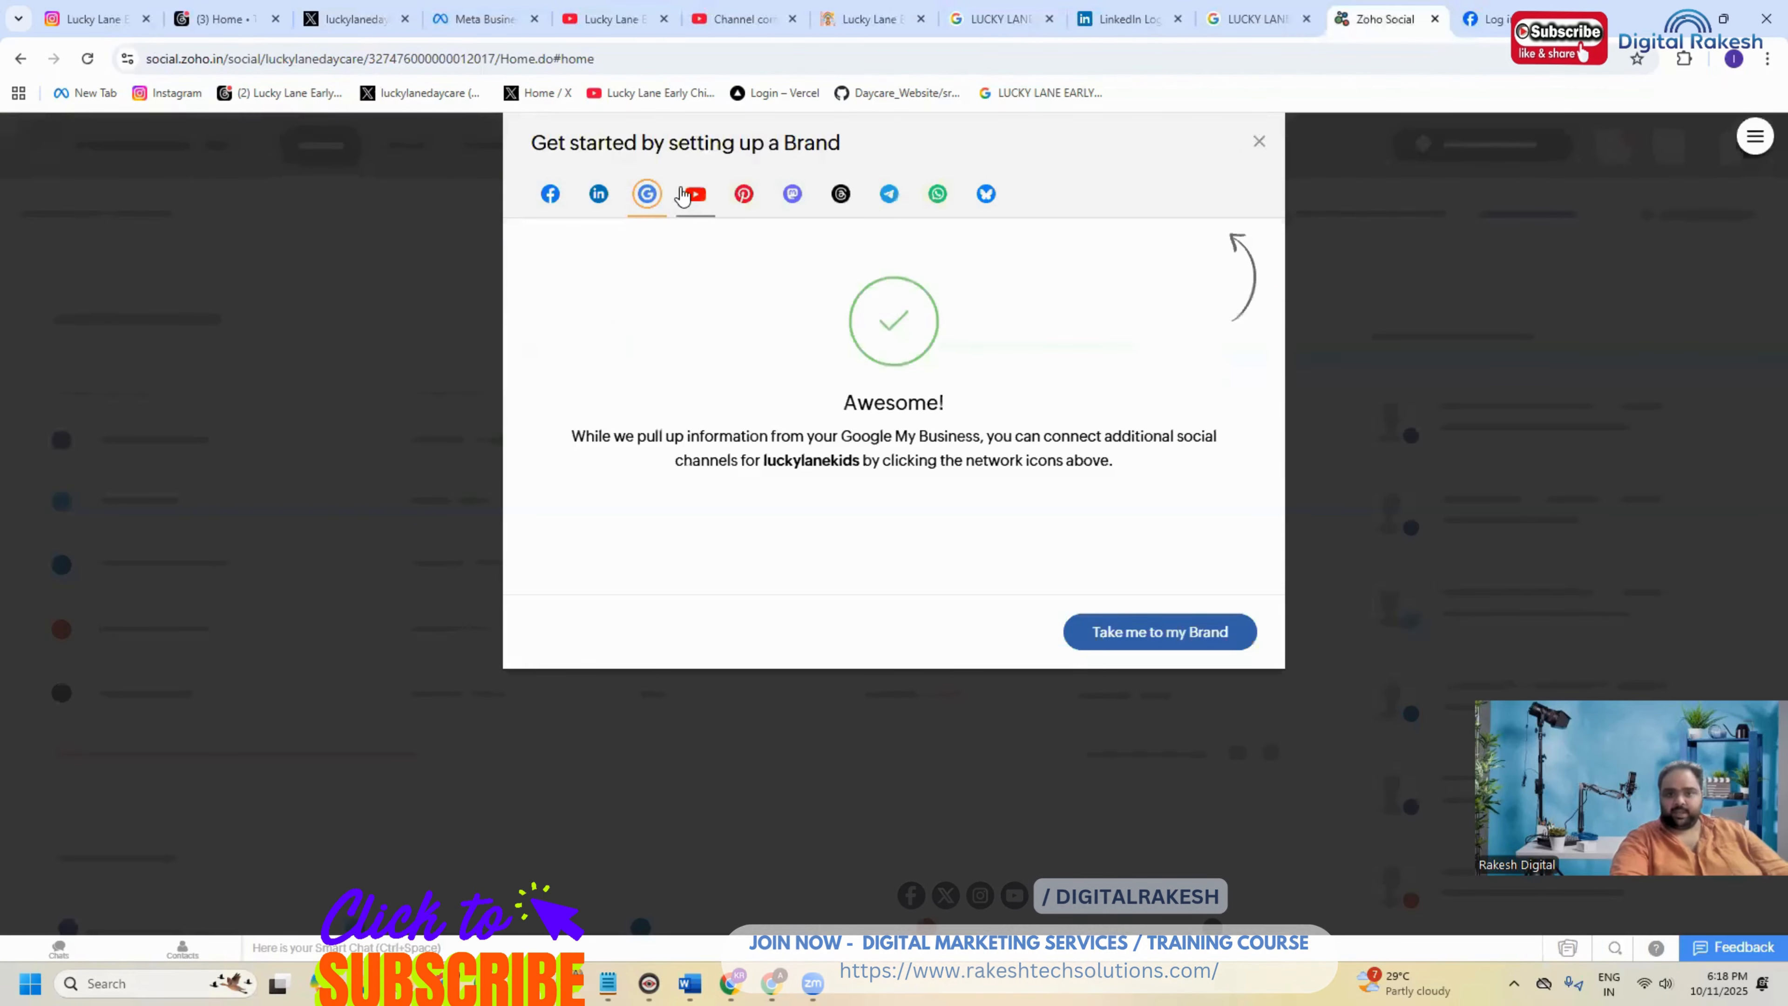
Step: Connect the YouTube channel Lucky Lane Early Childhood - Day Care & Play Group with all requested access granted
click(682, 196)
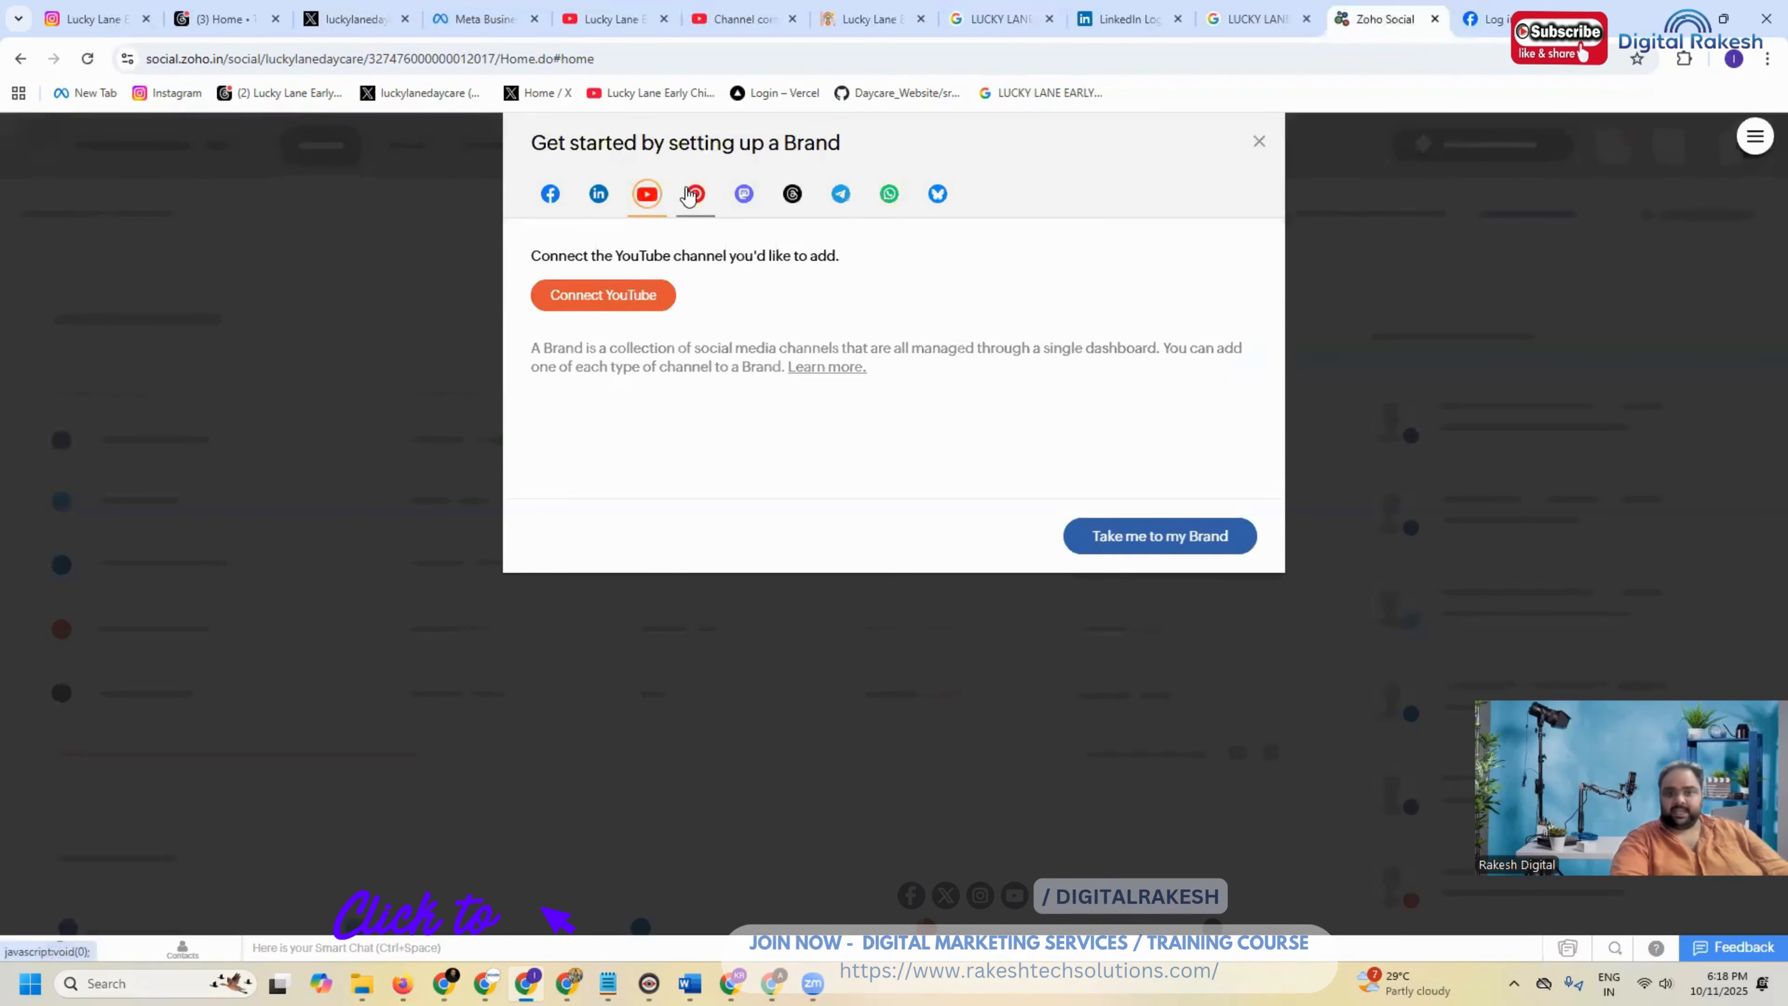
click(629, 299)
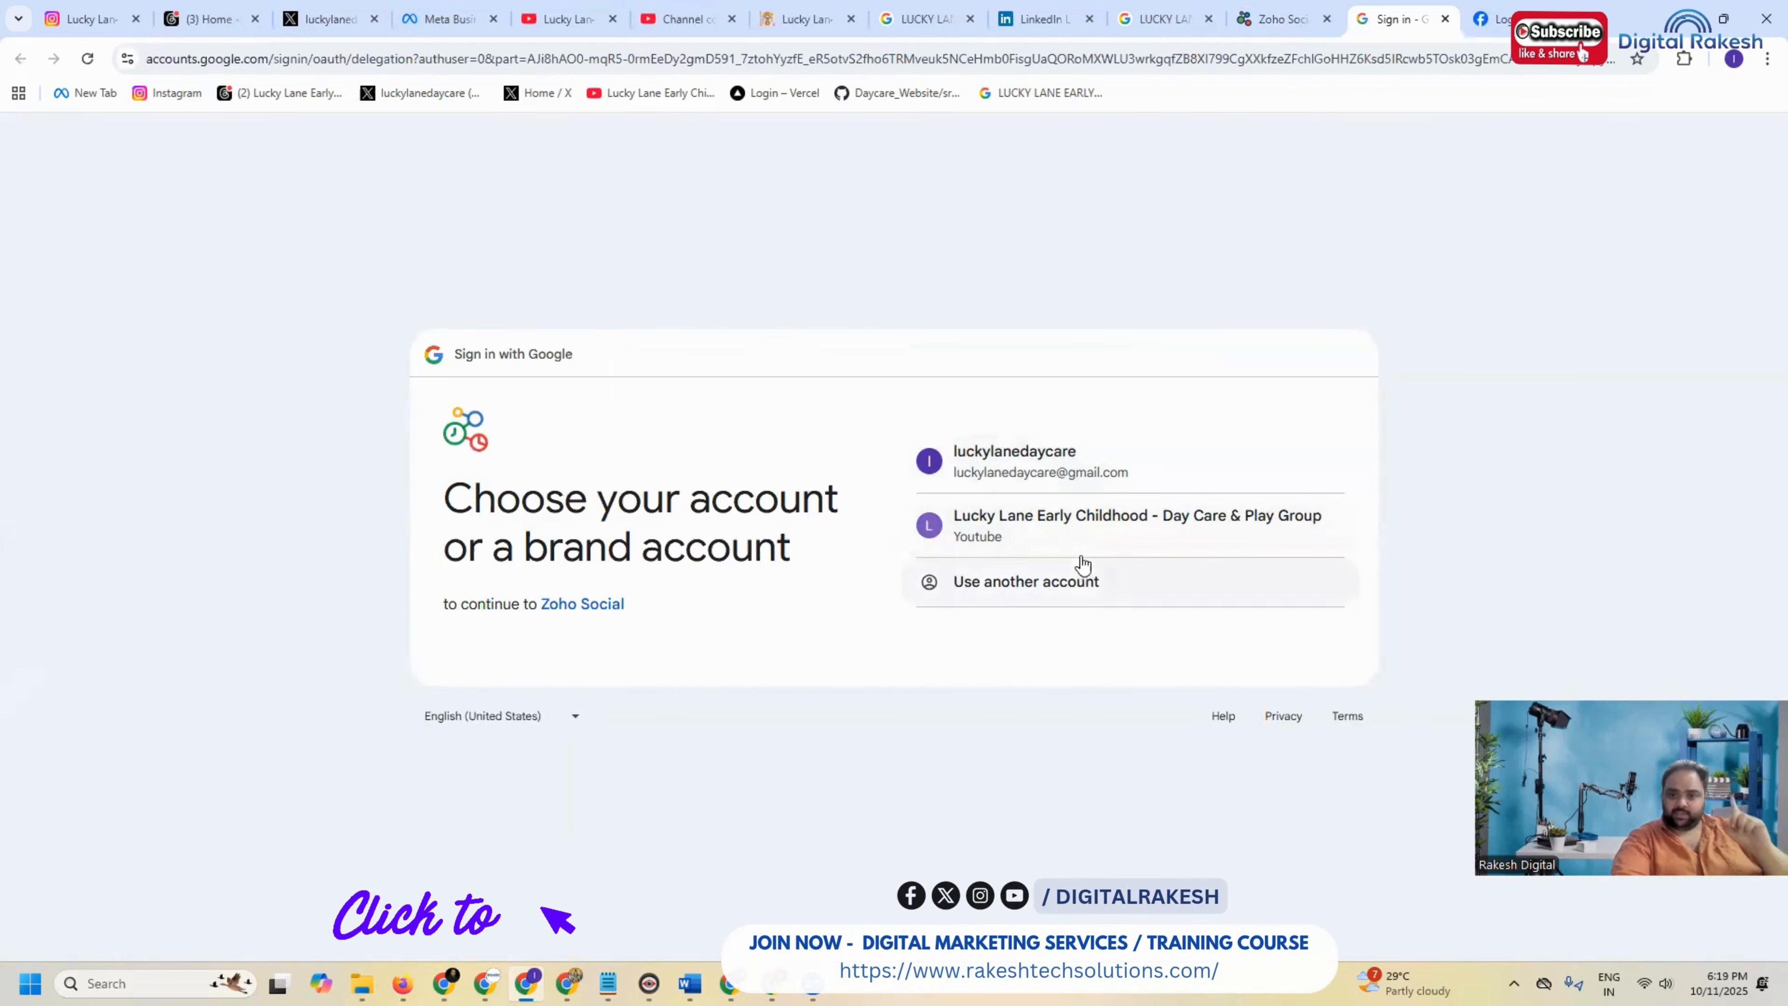
click(1085, 522)
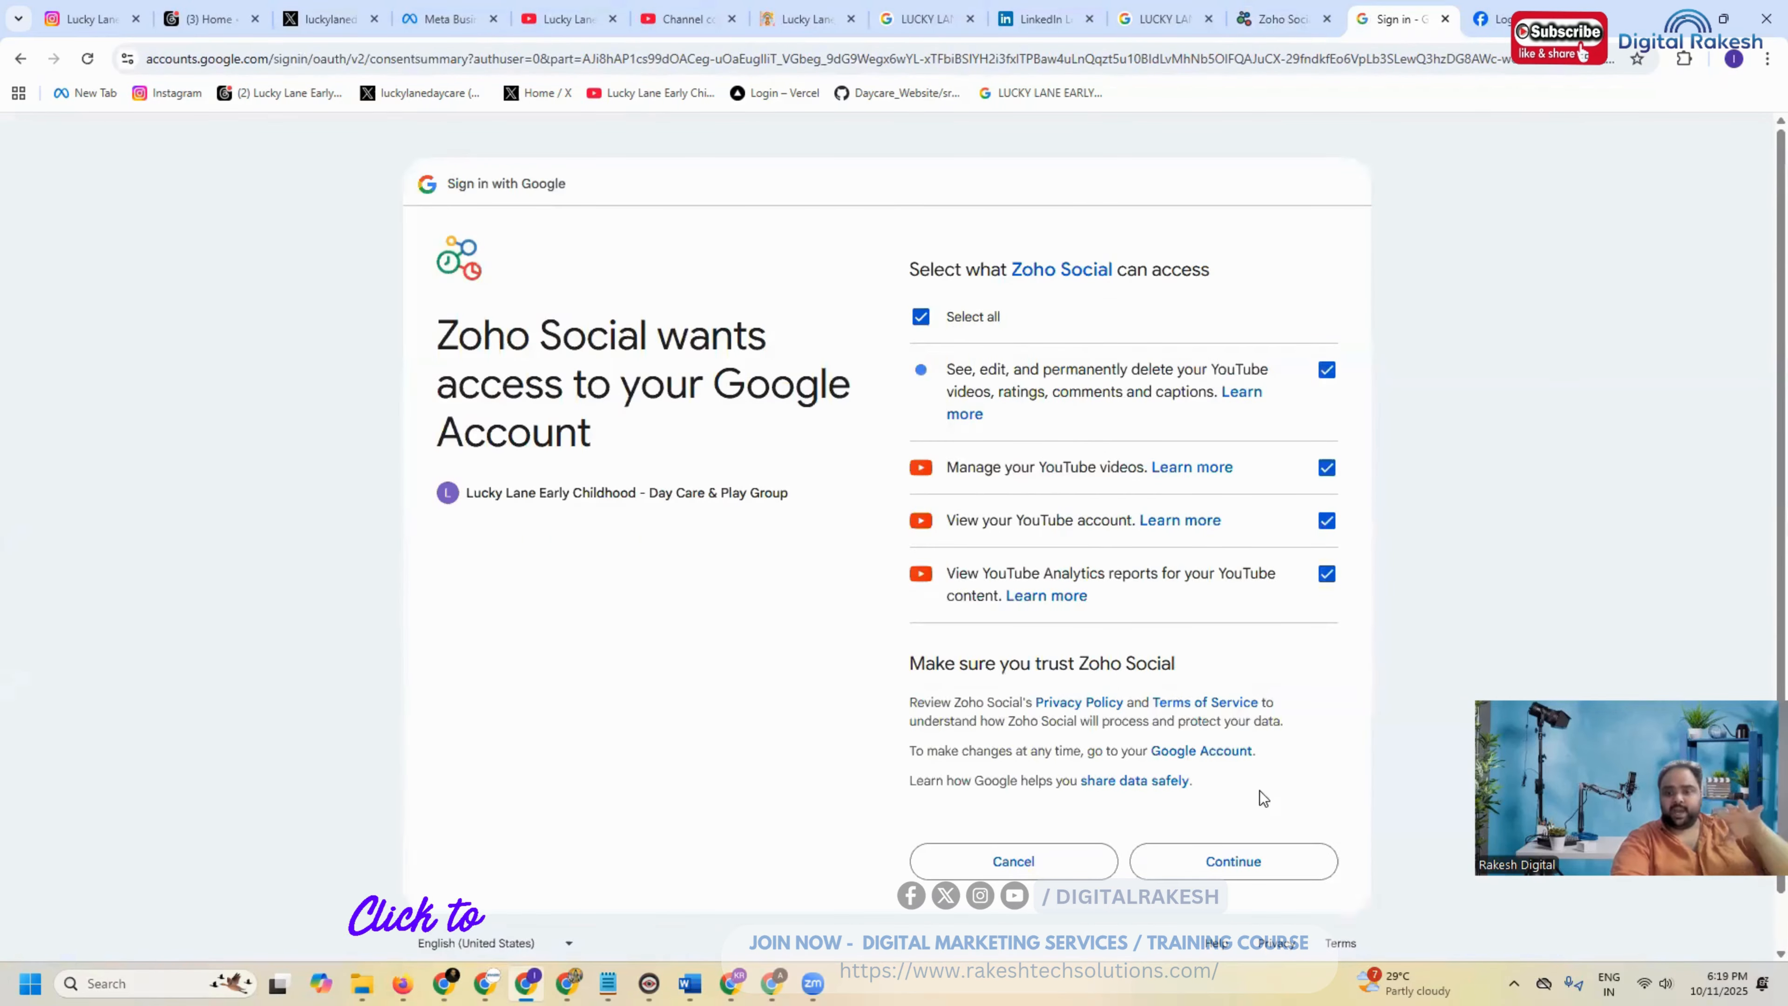
click(1310, 850)
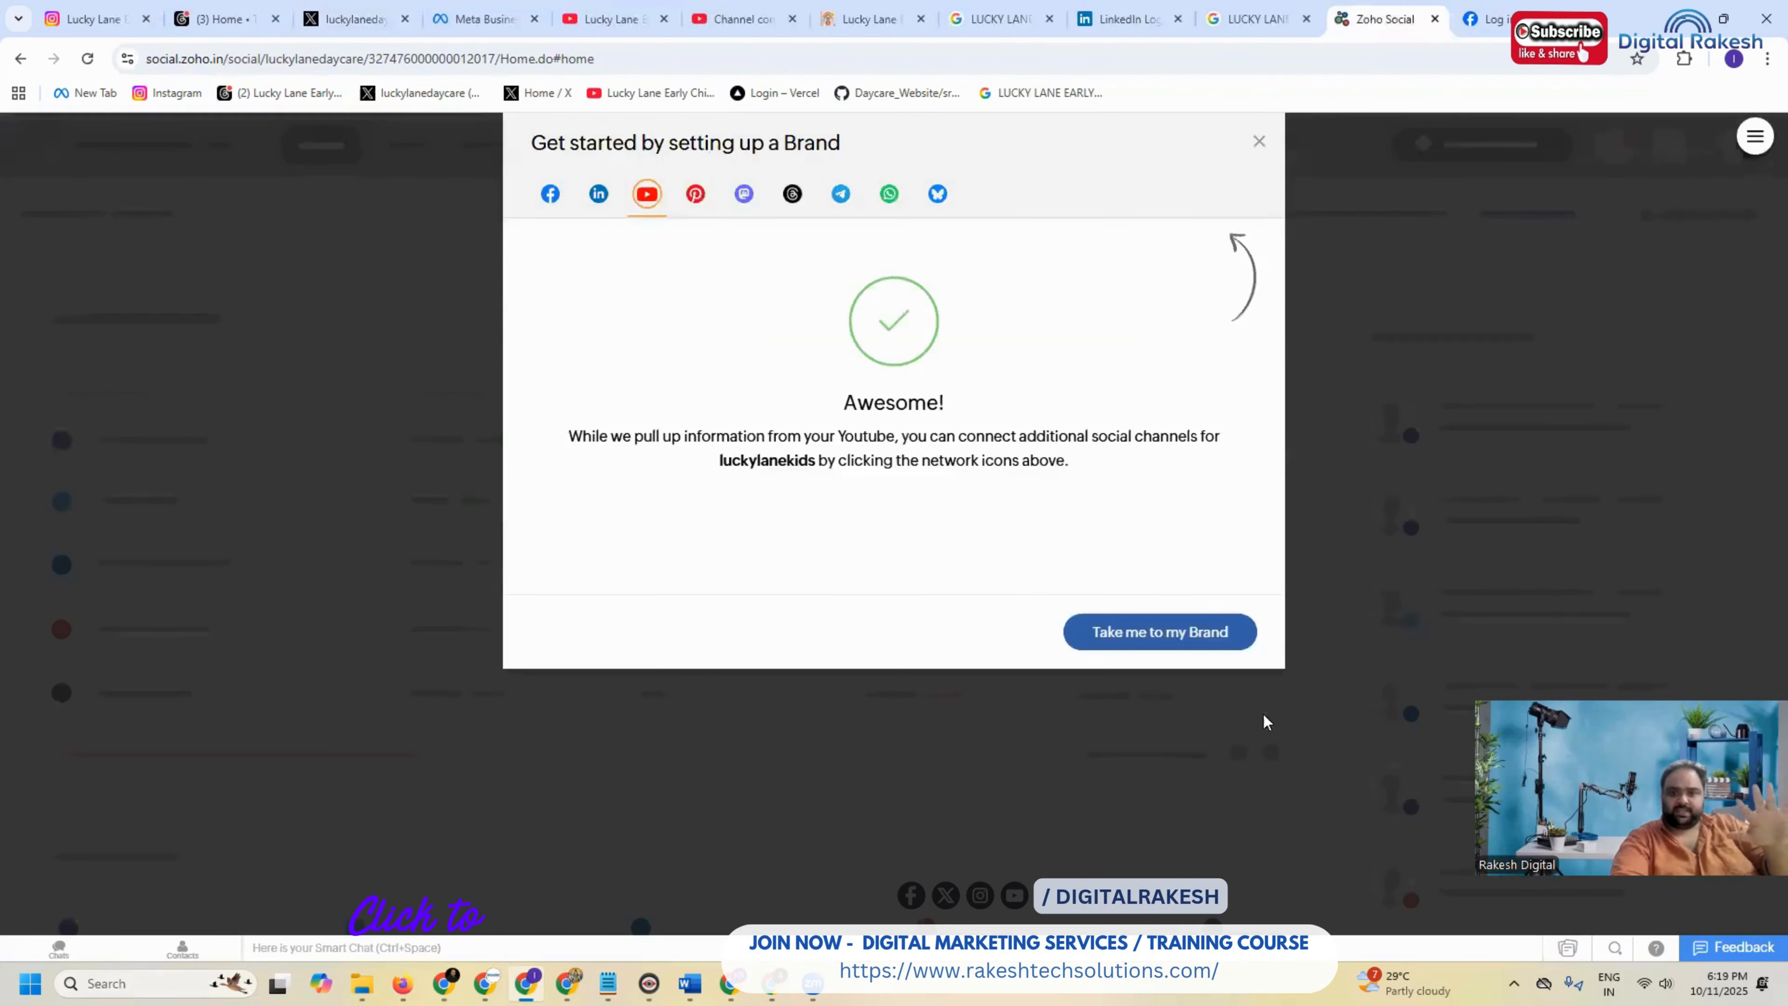
Step: Try to connect a Pinterest account to the brand, returning to the brand setup without logging in
click(694, 197)
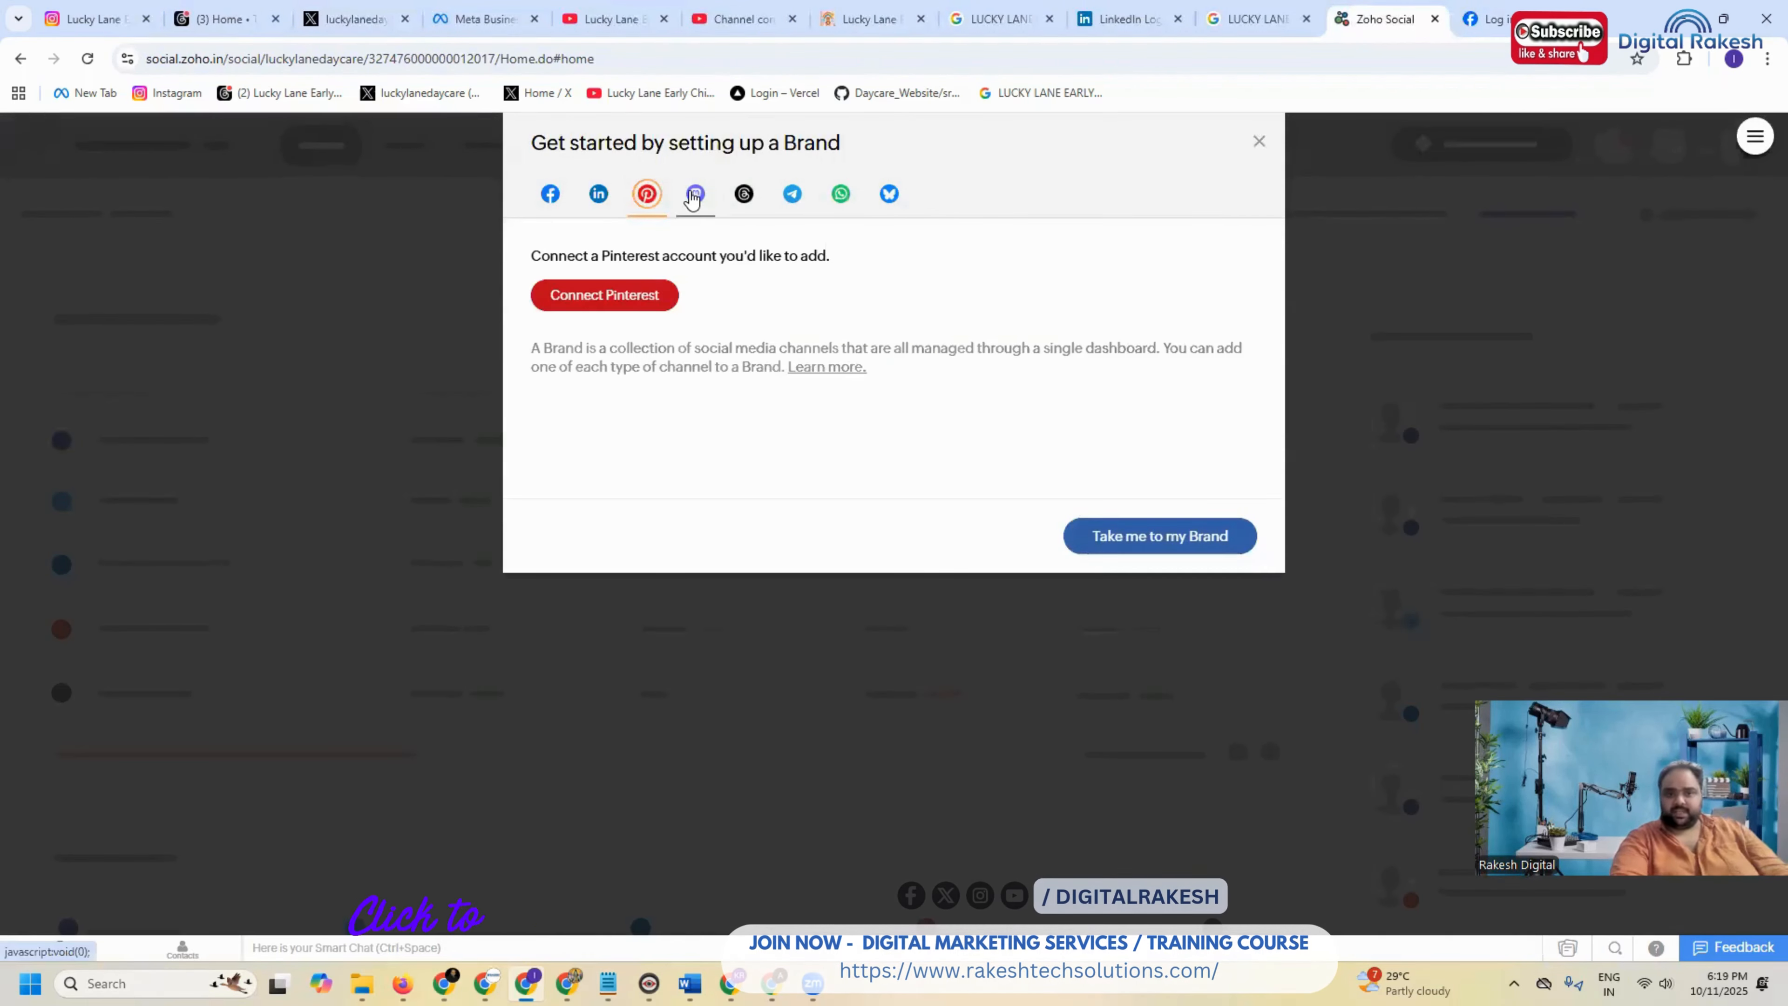
click(631, 299)
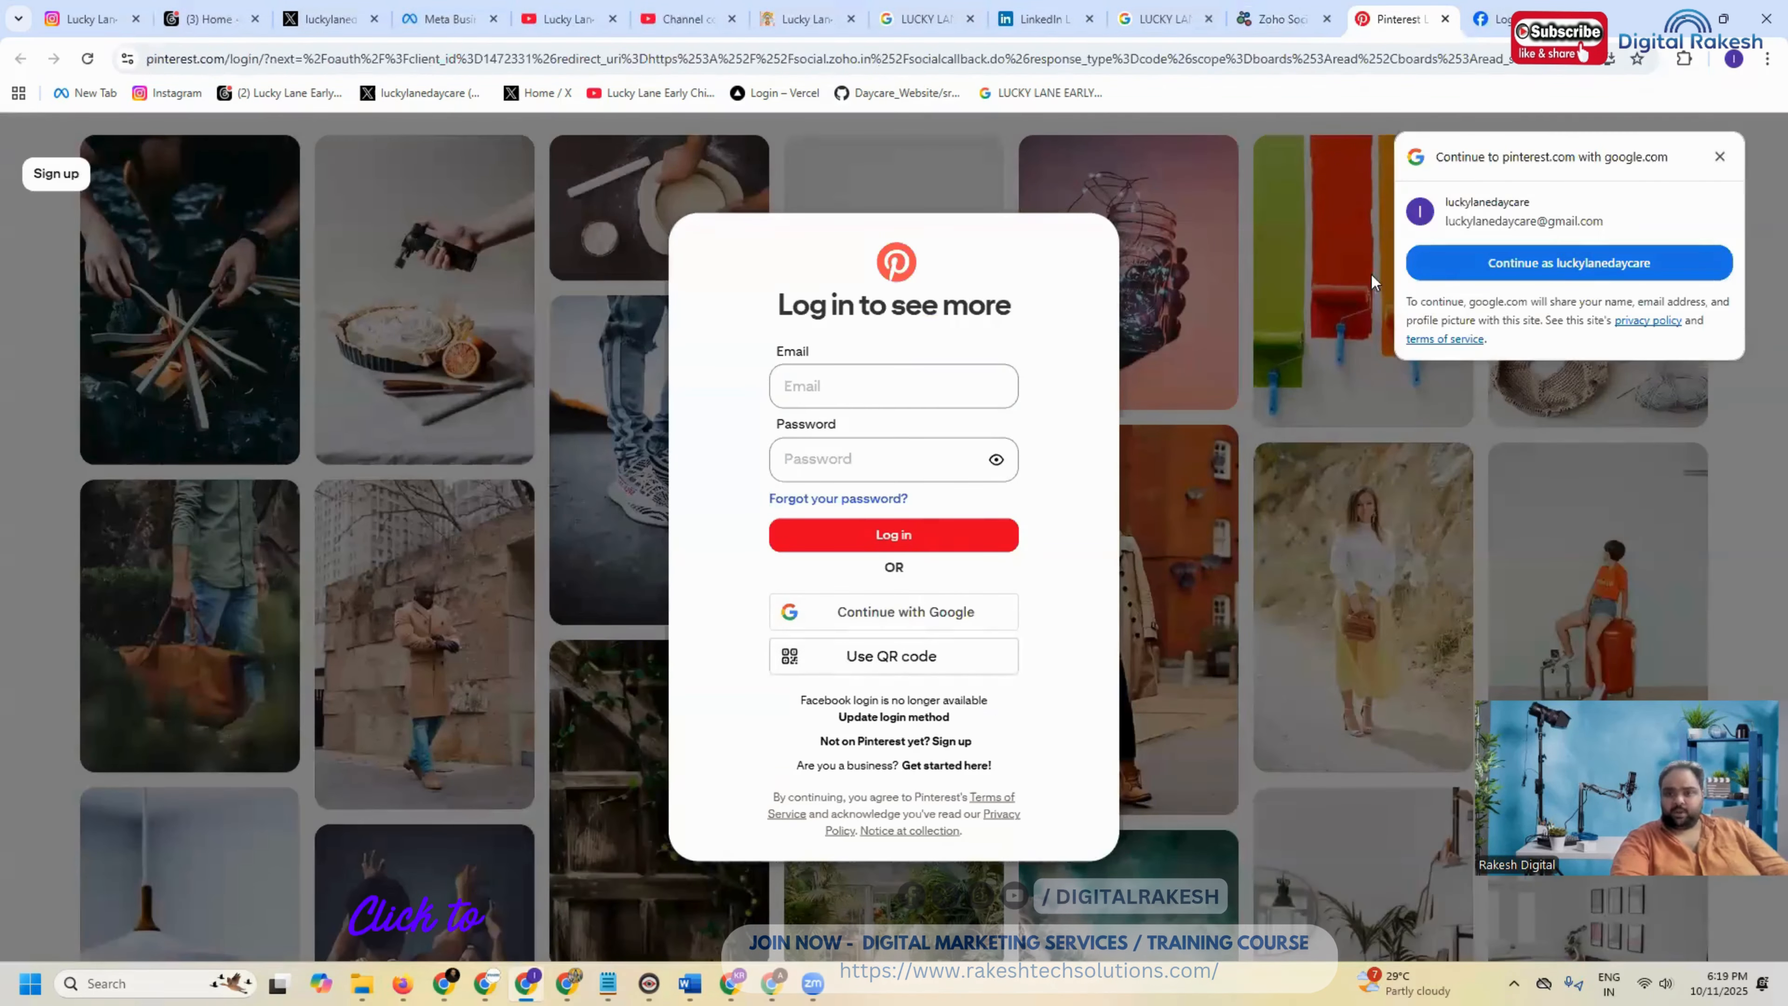
click(1268, 9)
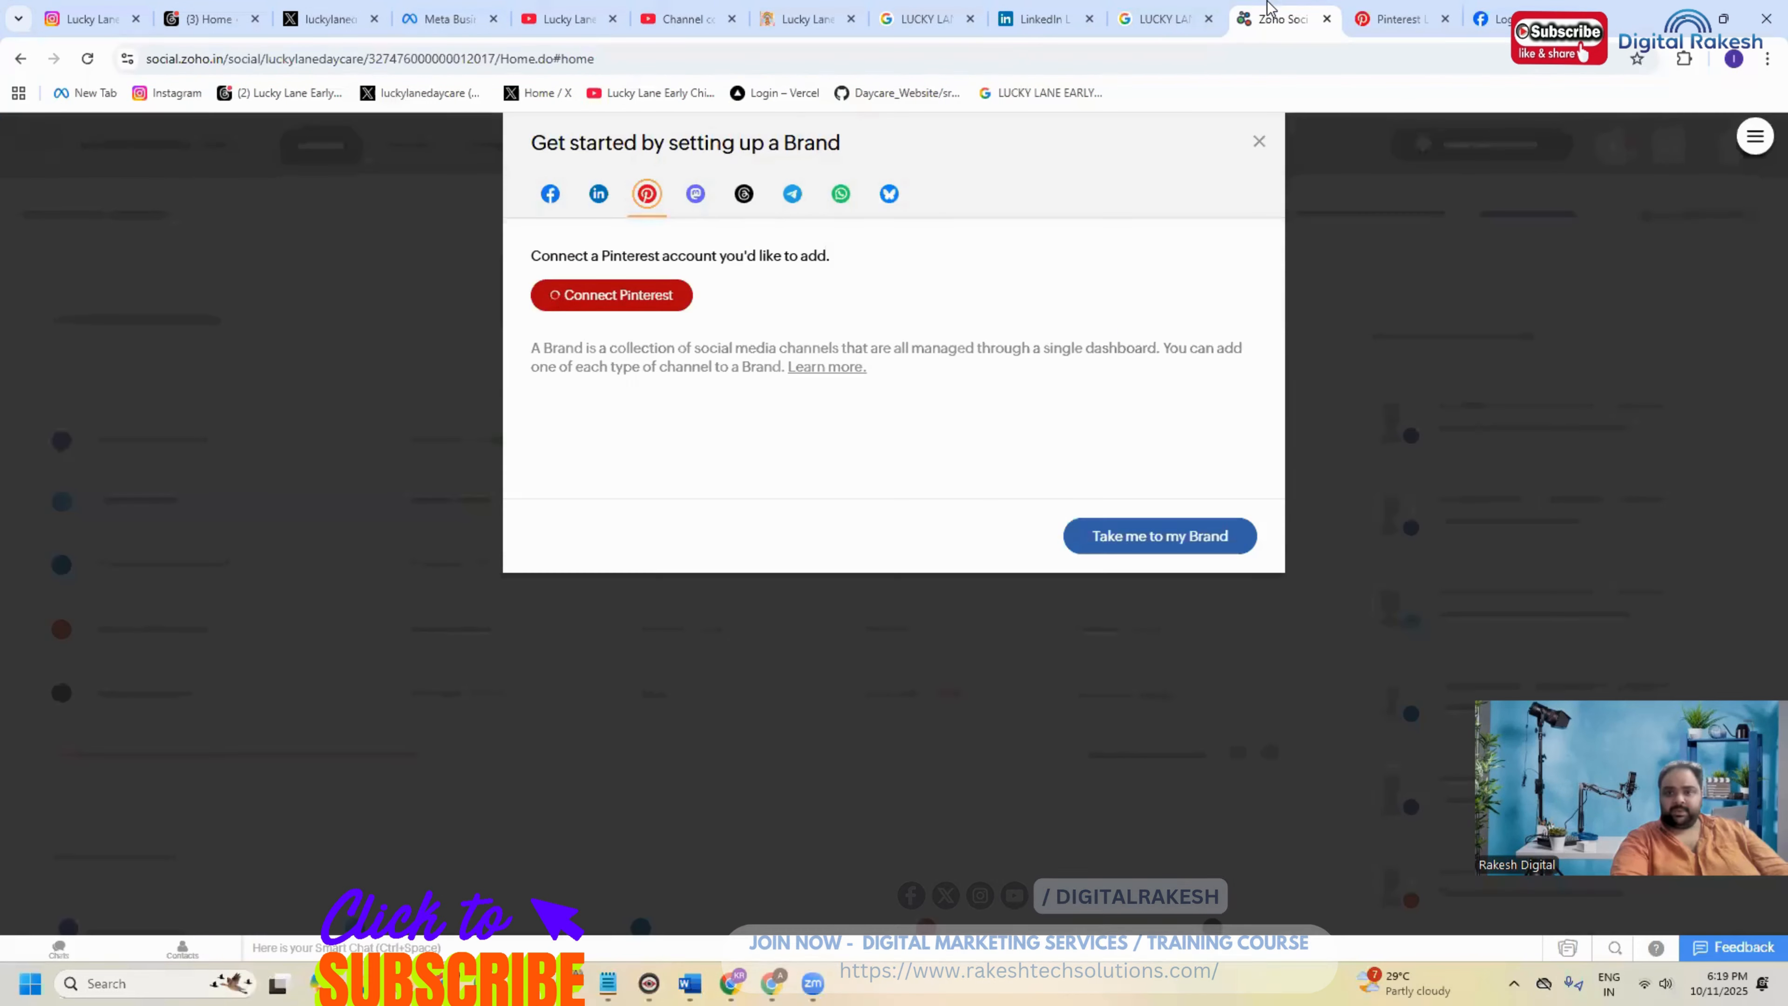
Step: Connect the Threads profile to the brand by continuing as luckylanedaycare
click(743, 193)
click(621, 302)
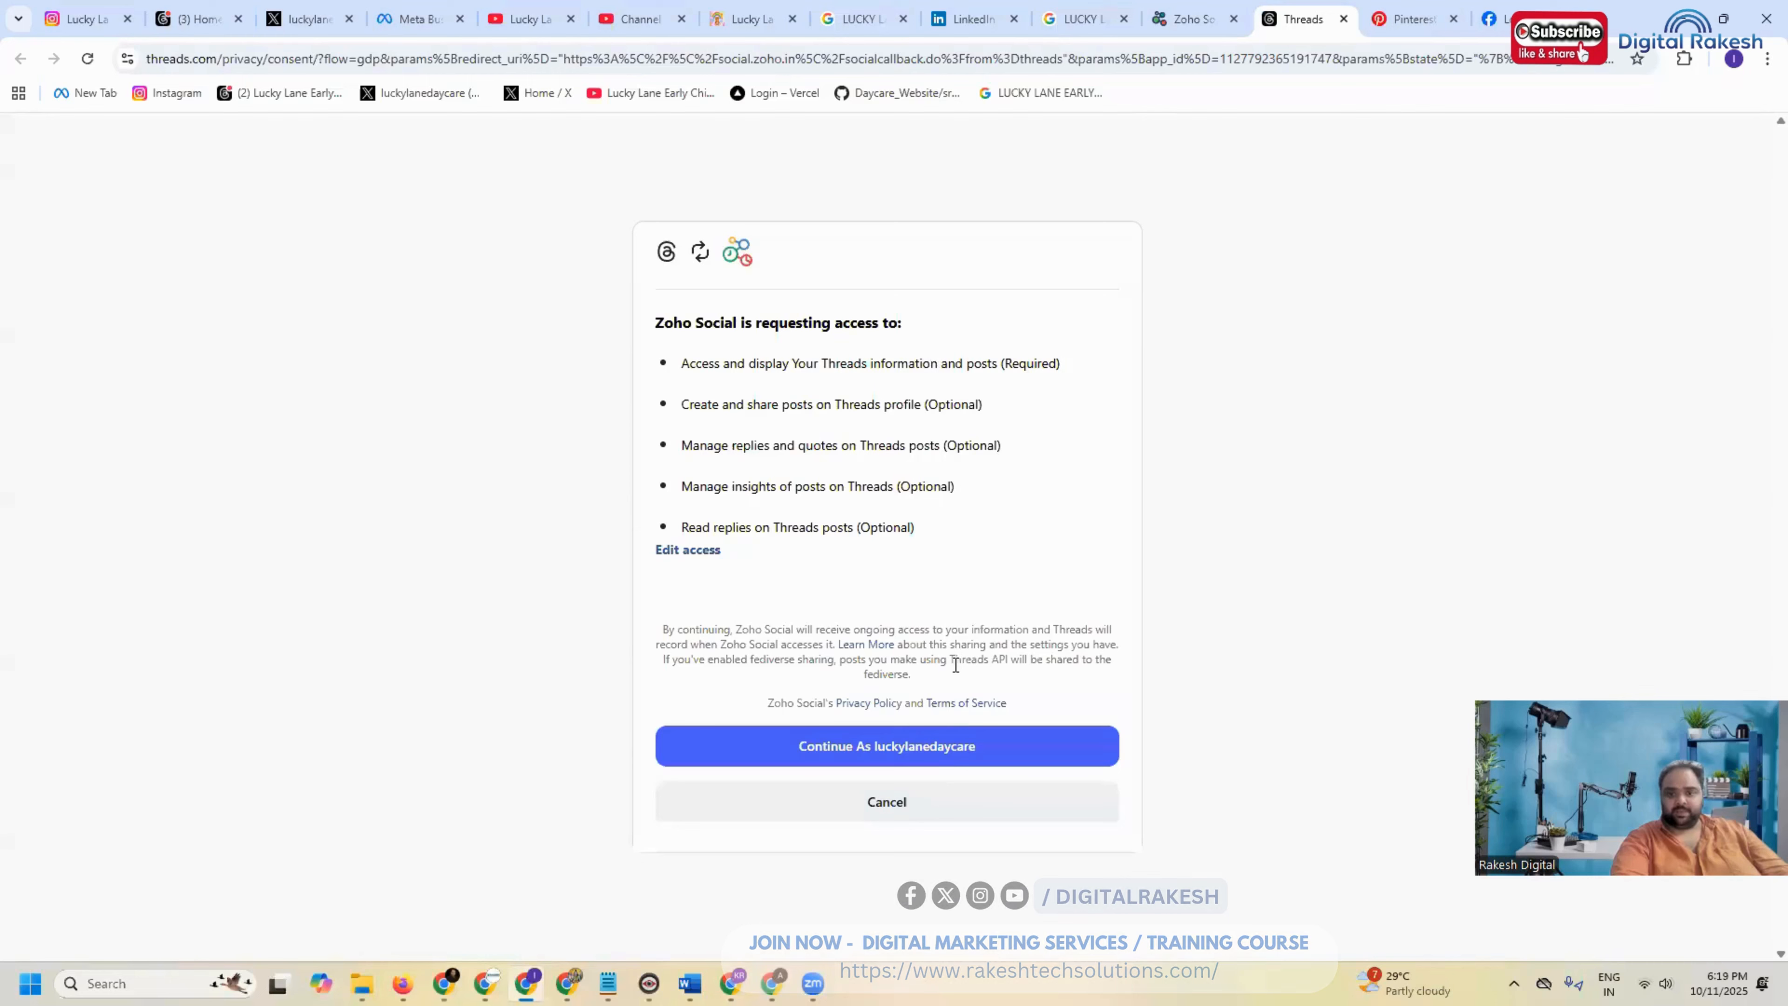
click(943, 754)
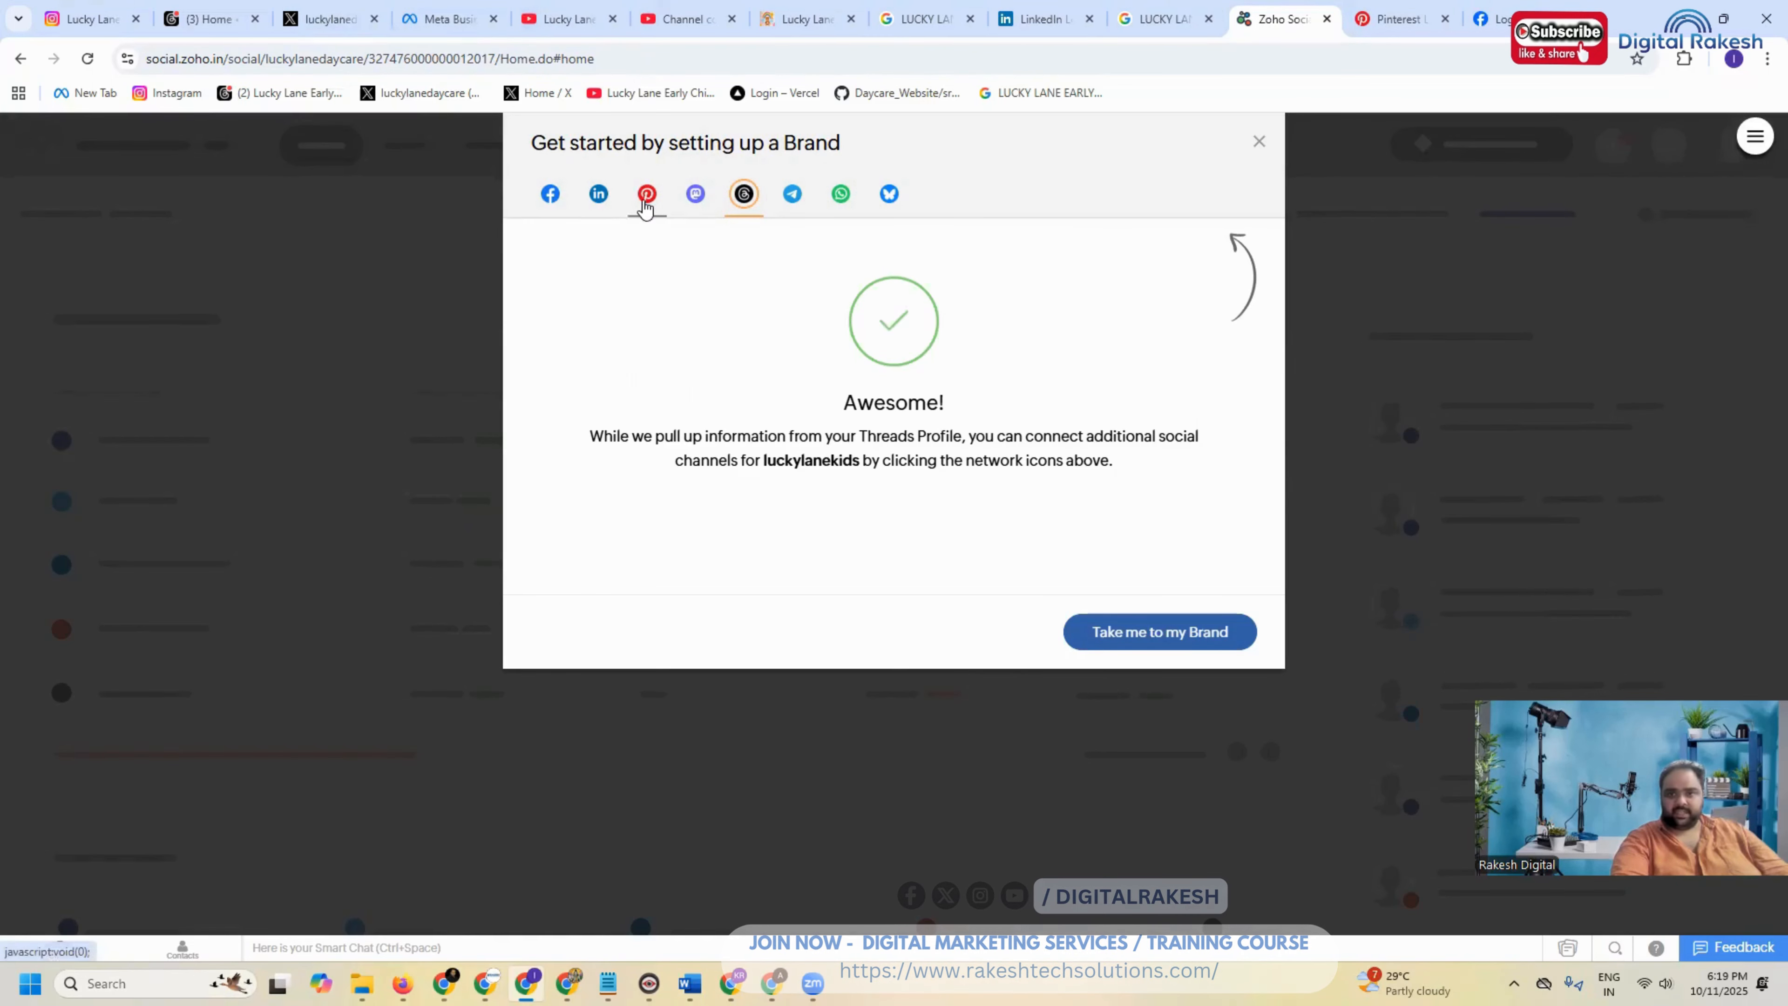
Step: Finish the brand setup, check the trial's expiry on the home dashboard and reload the page
click(1117, 626)
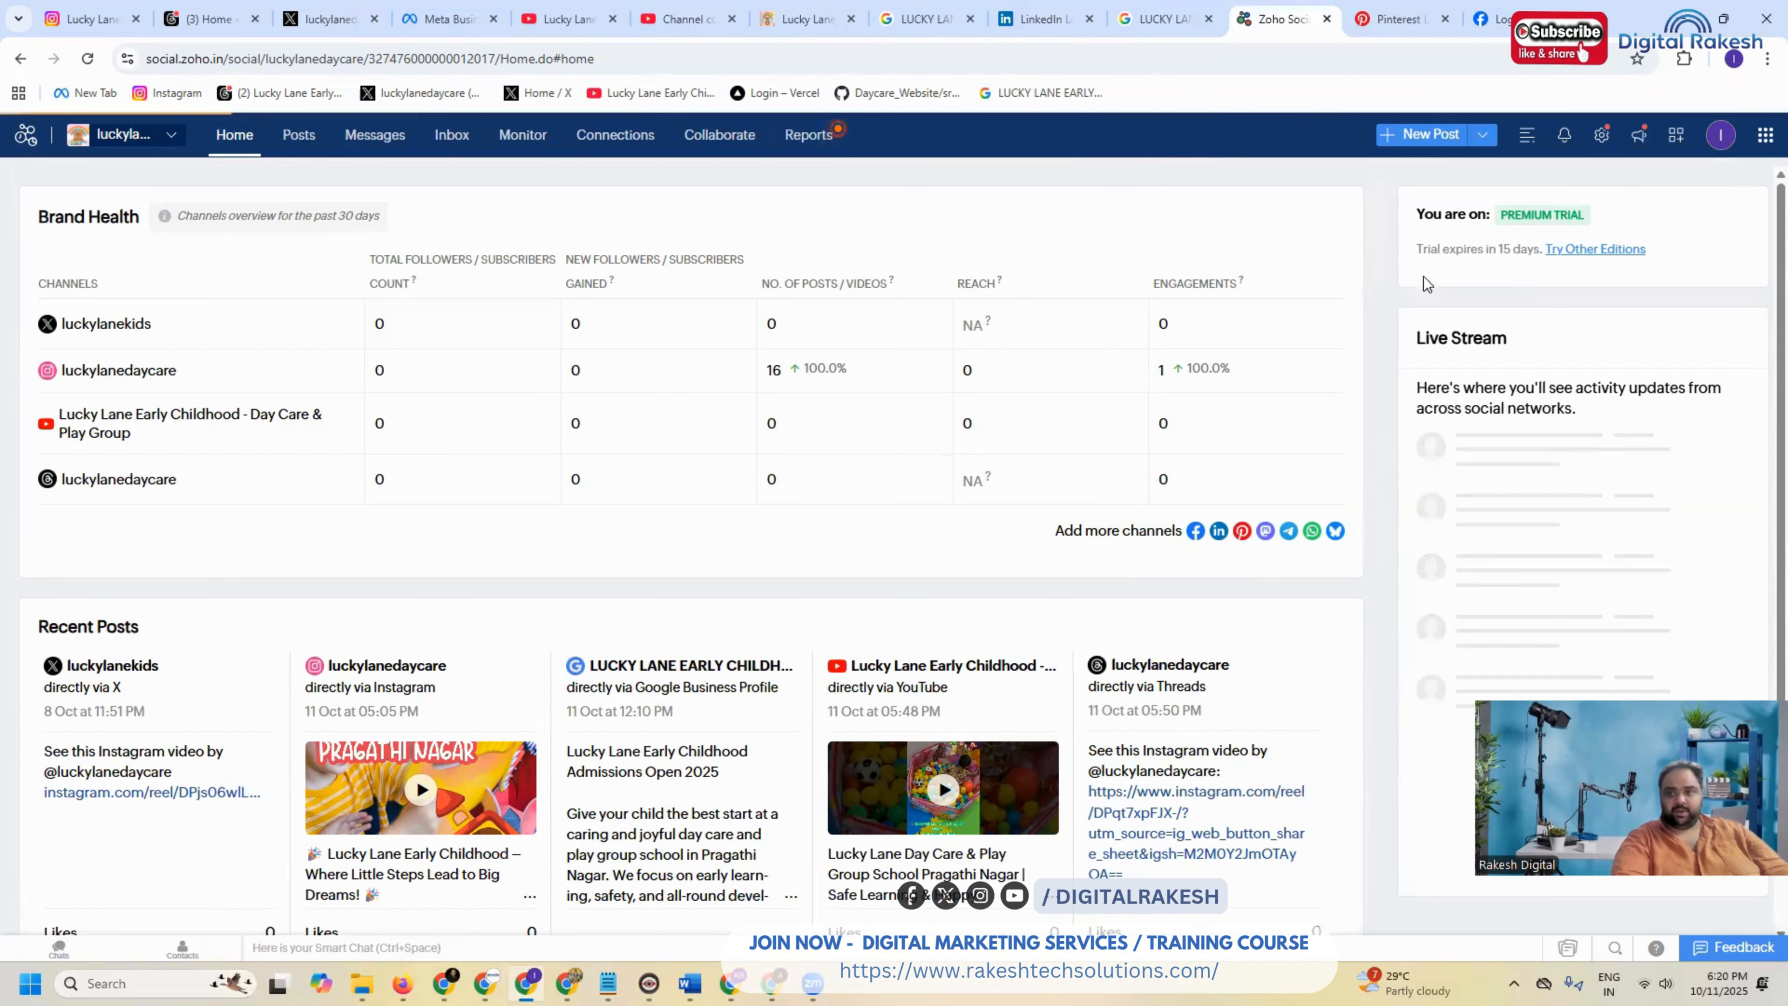
drag(1523, 248, 1527, 248)
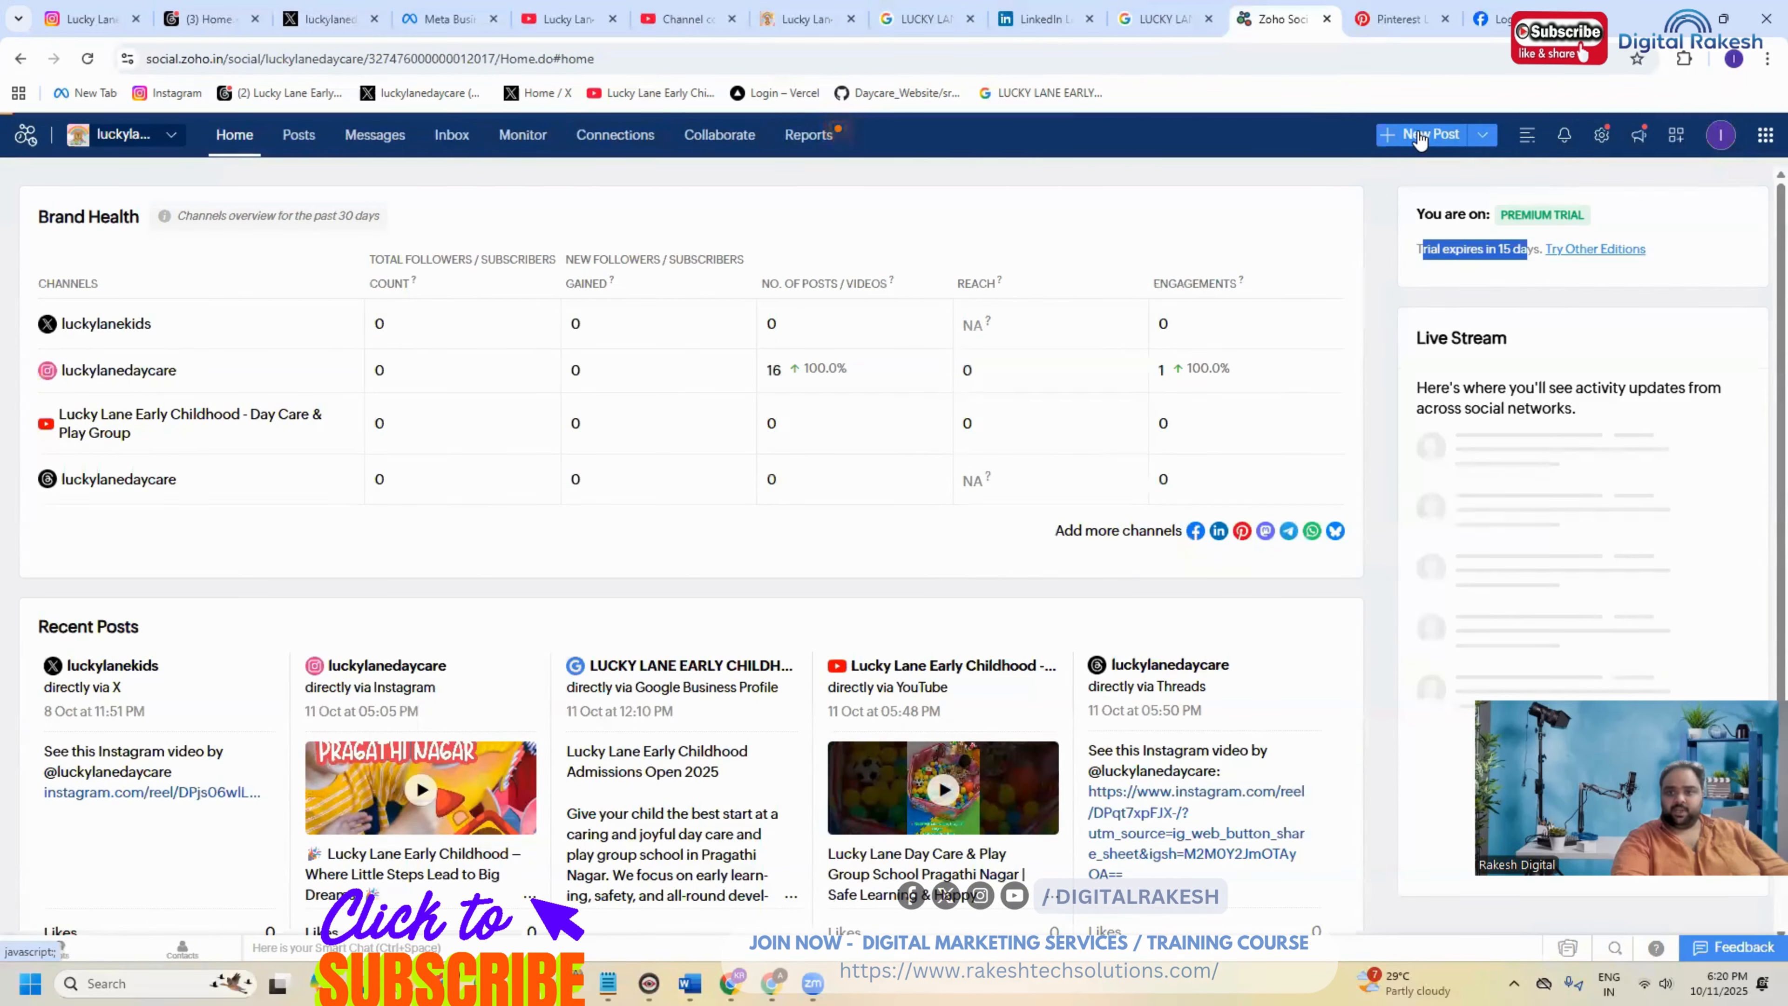
click(88, 60)
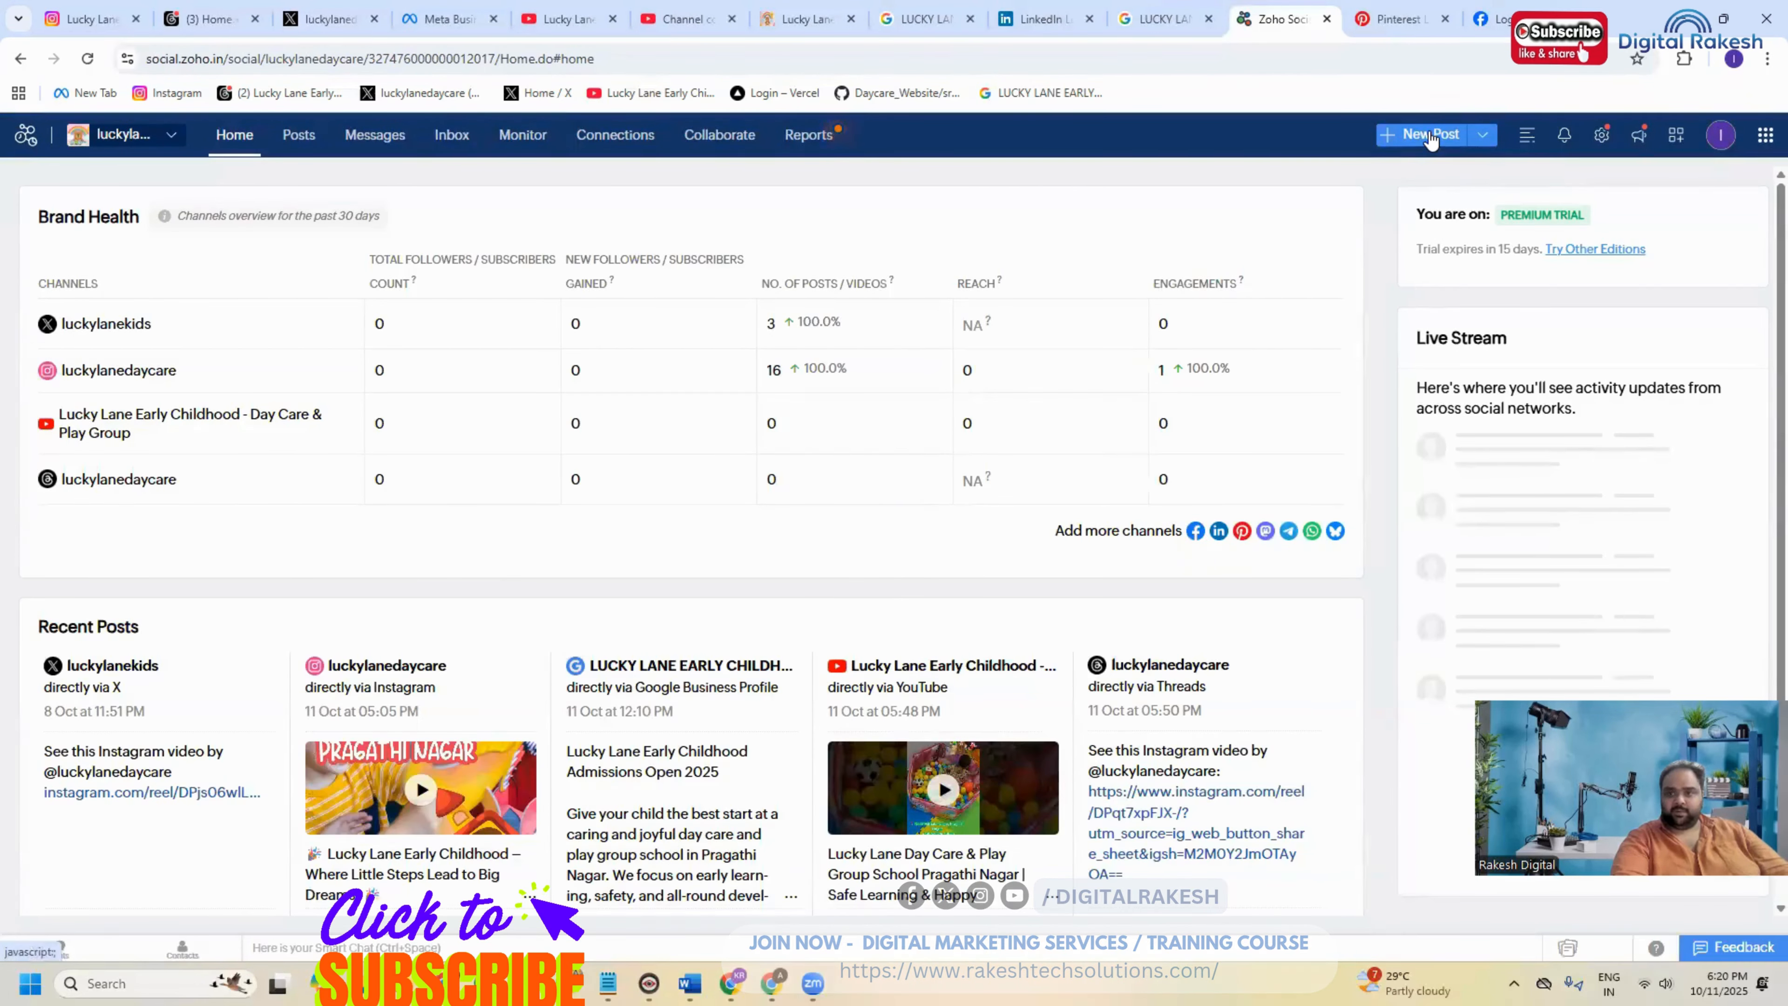
Step: Start a new post, choose scheduling for a specific date and open the date calendar
click(1429, 135)
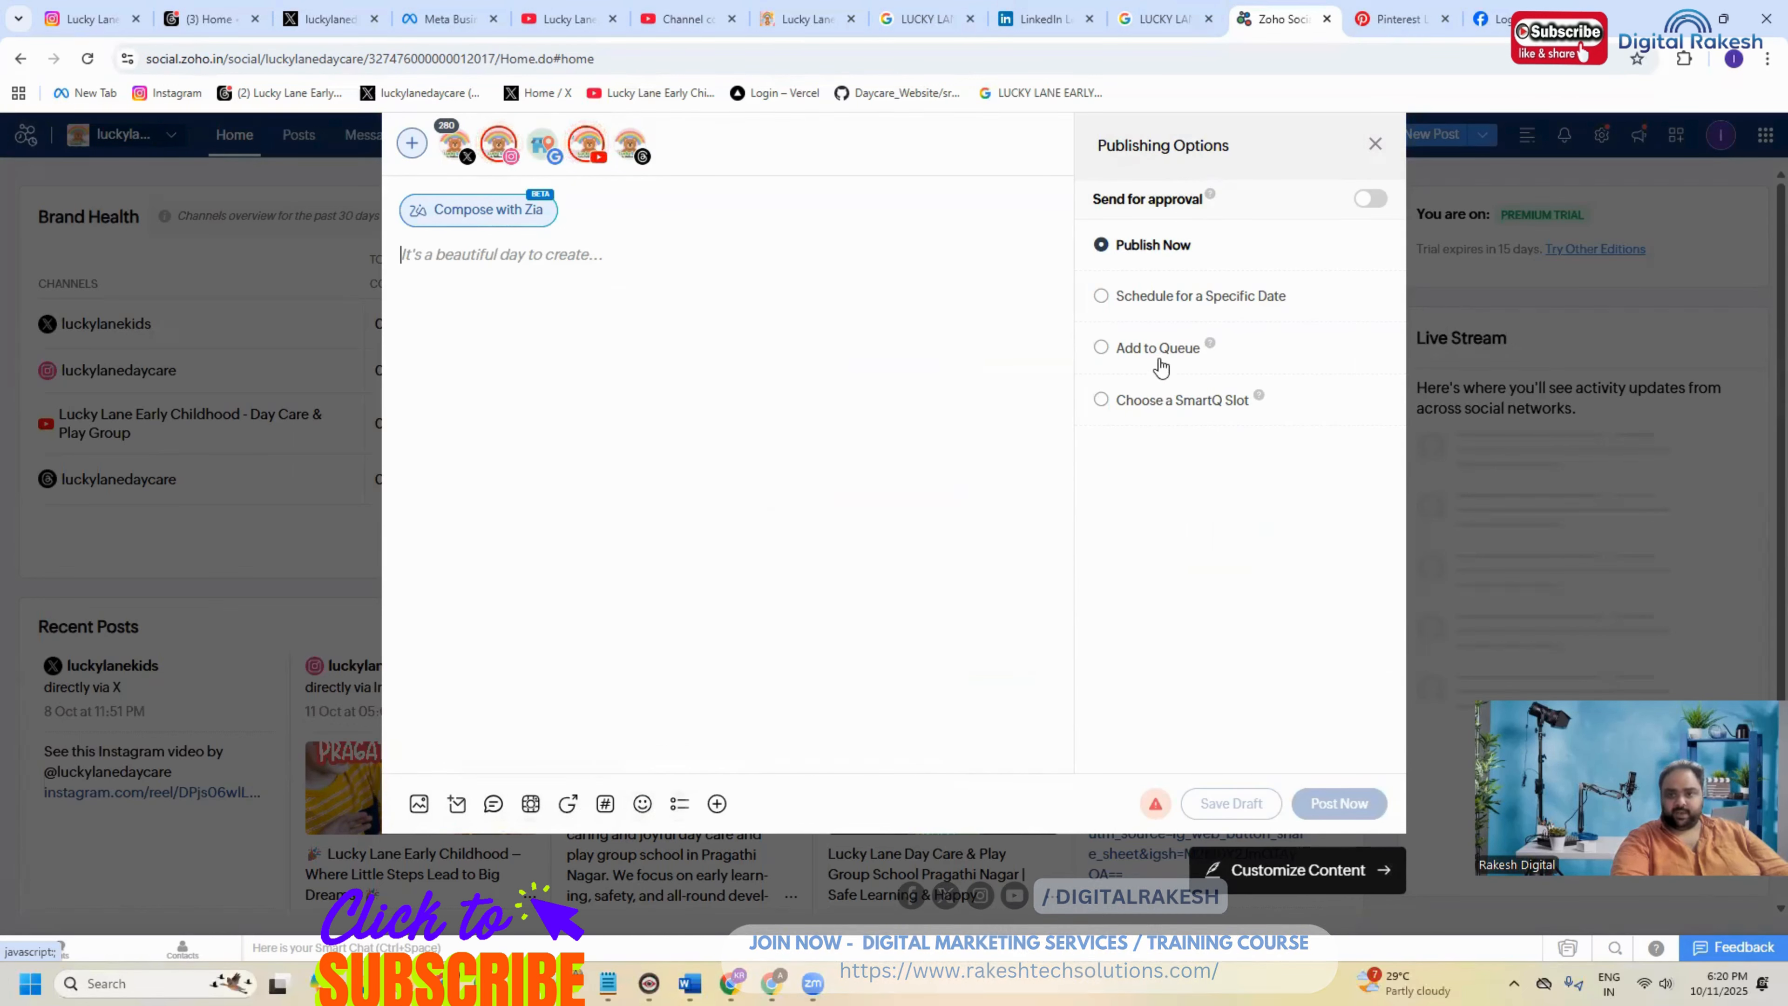
click(1163, 306)
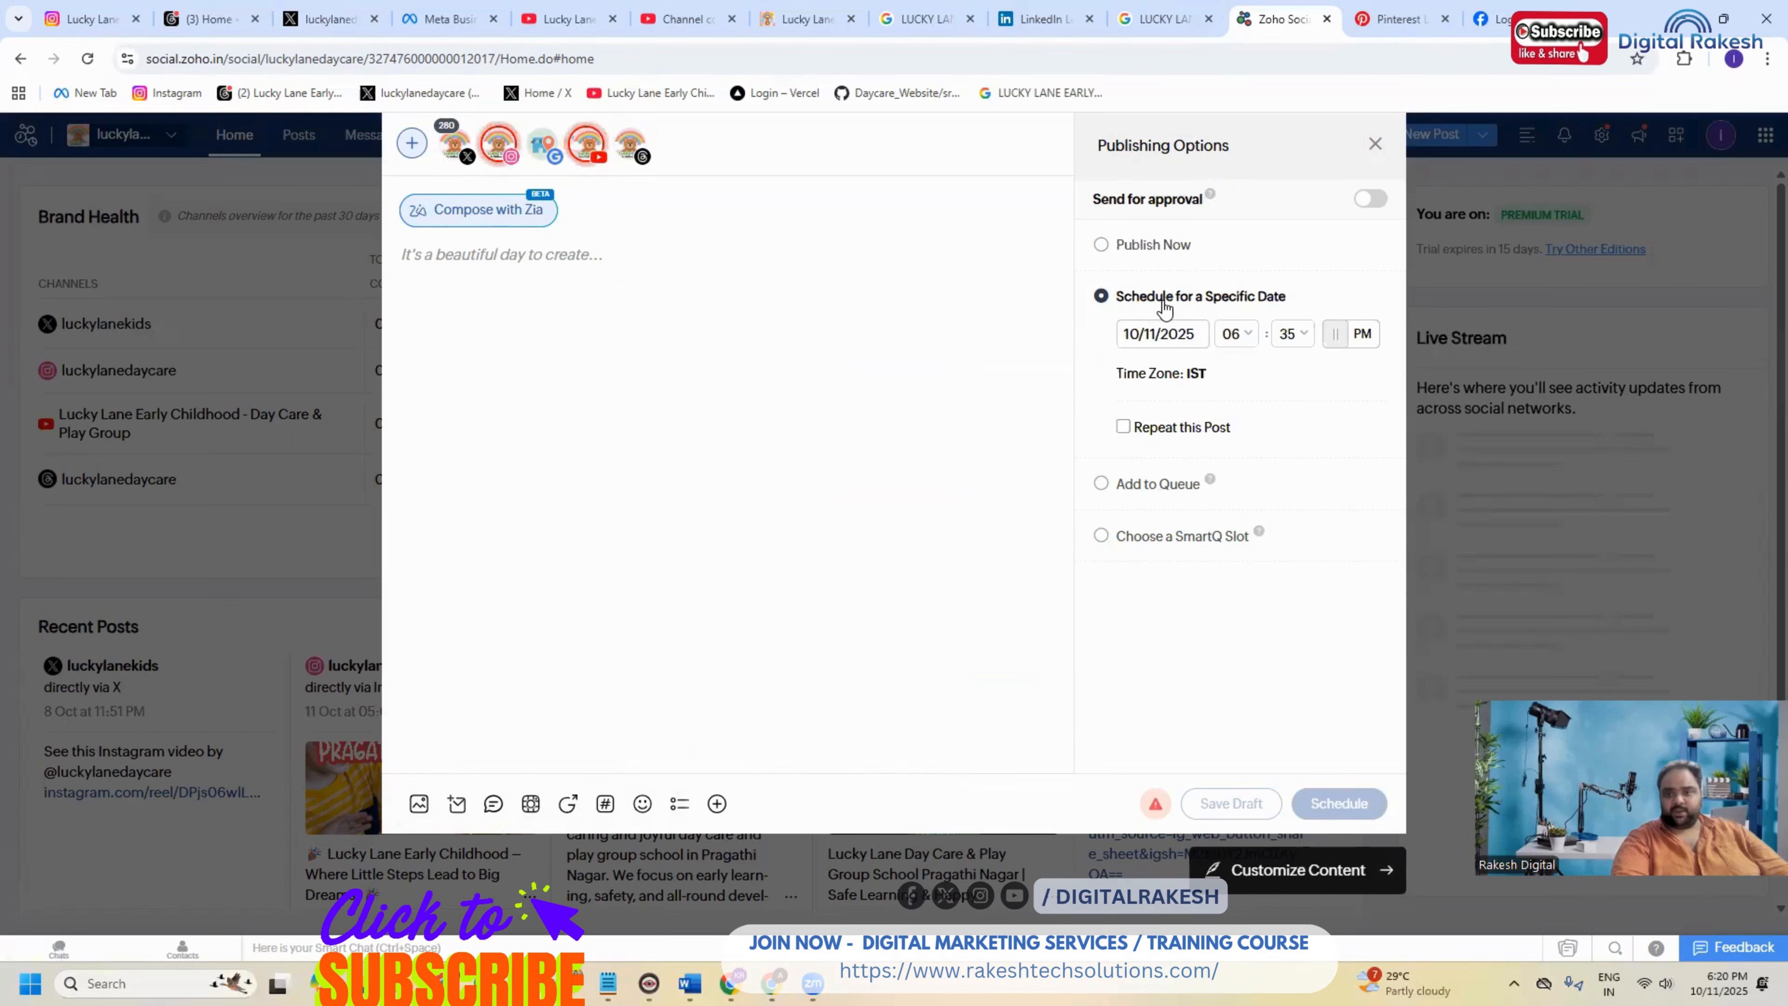
click(1168, 334)
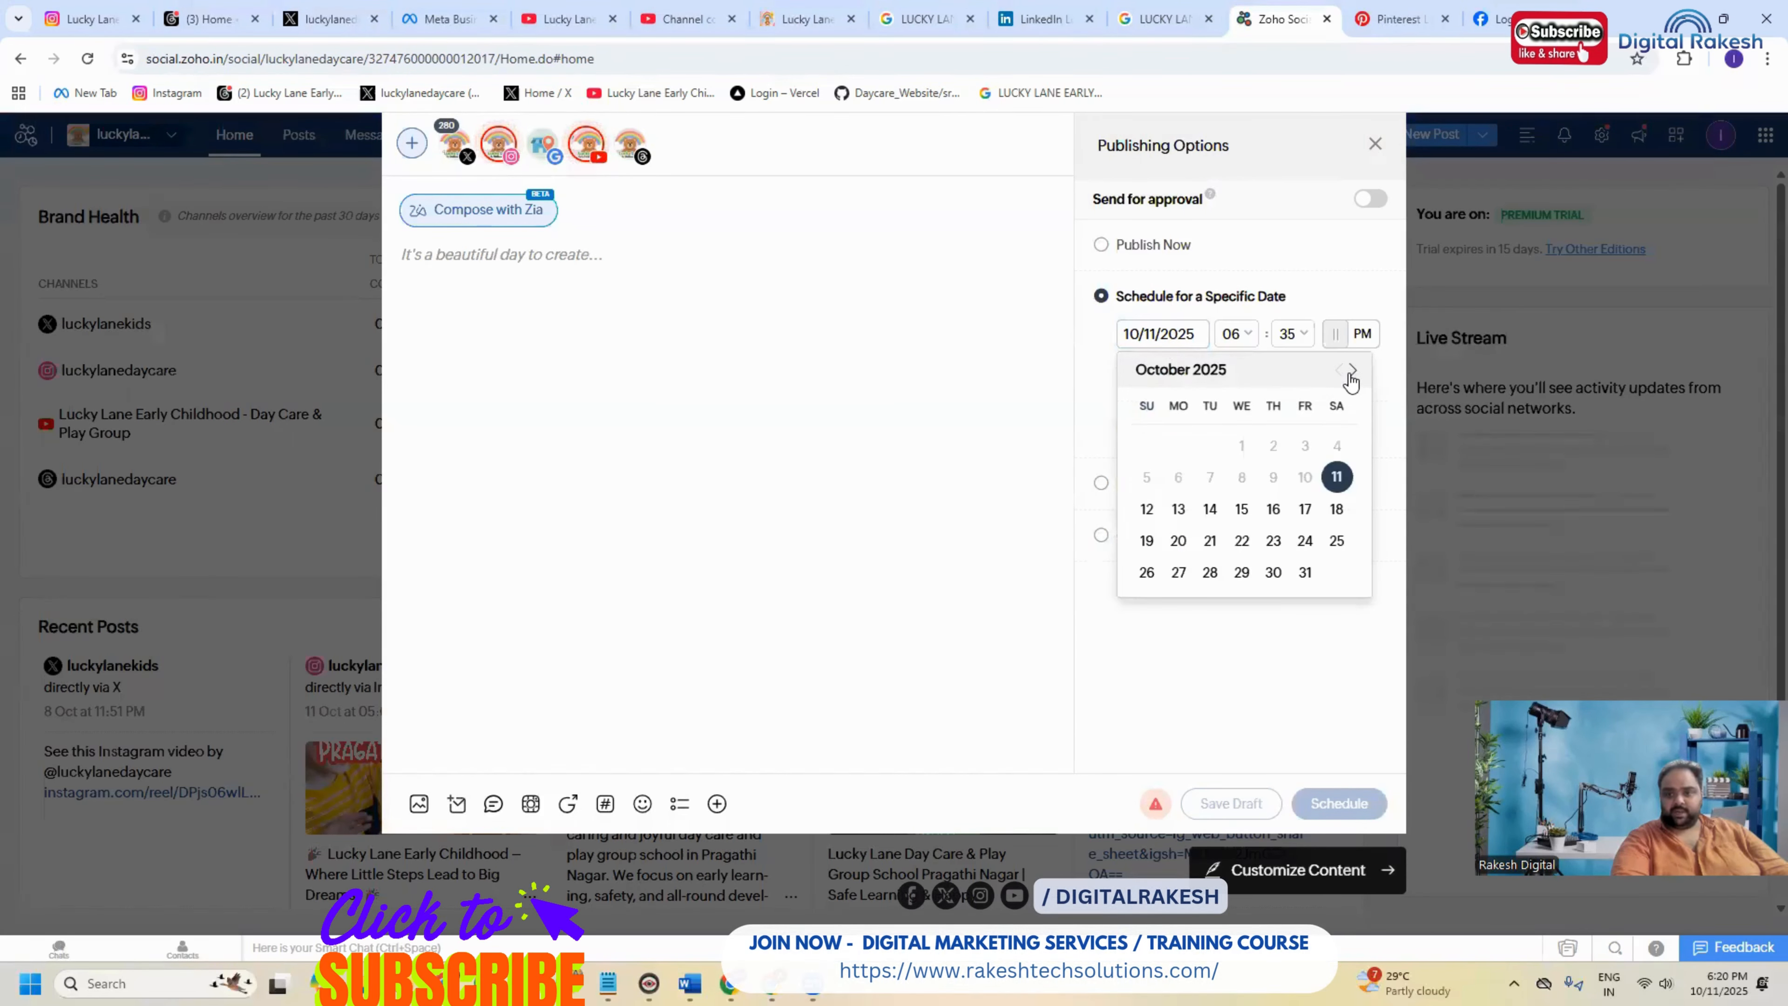